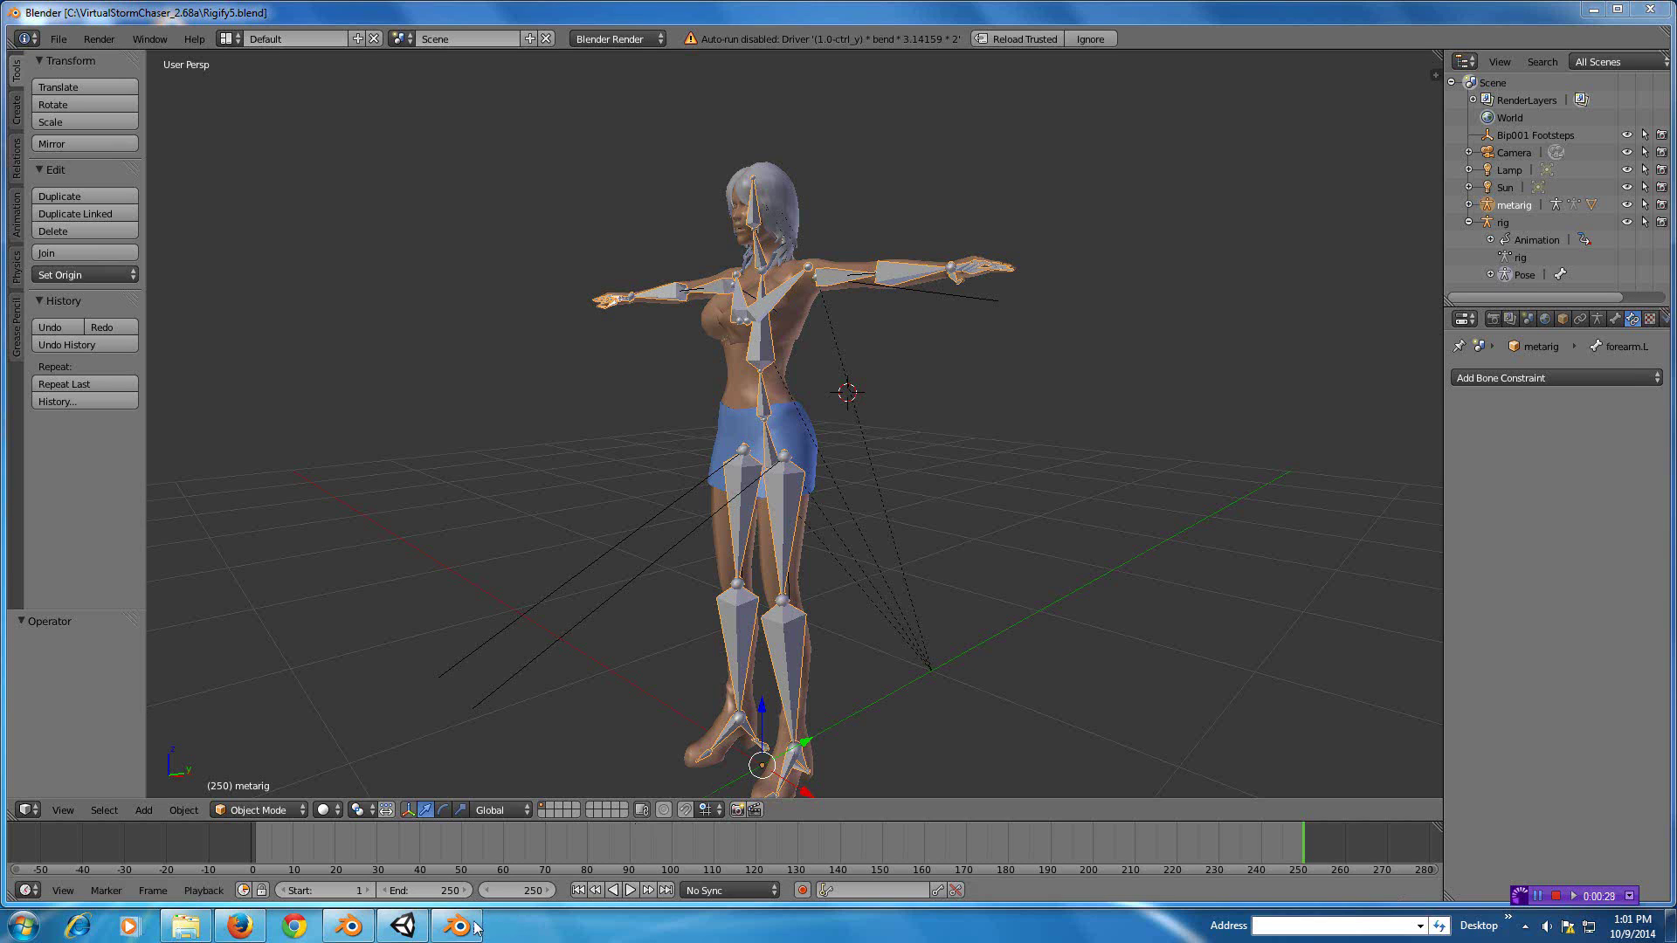
Step: Switch to Firefox and rewind the "Quick Rigging With Rigify in Blender" video to its beginning
{"action": "mouse_move", "coordinate": [463, 931]}
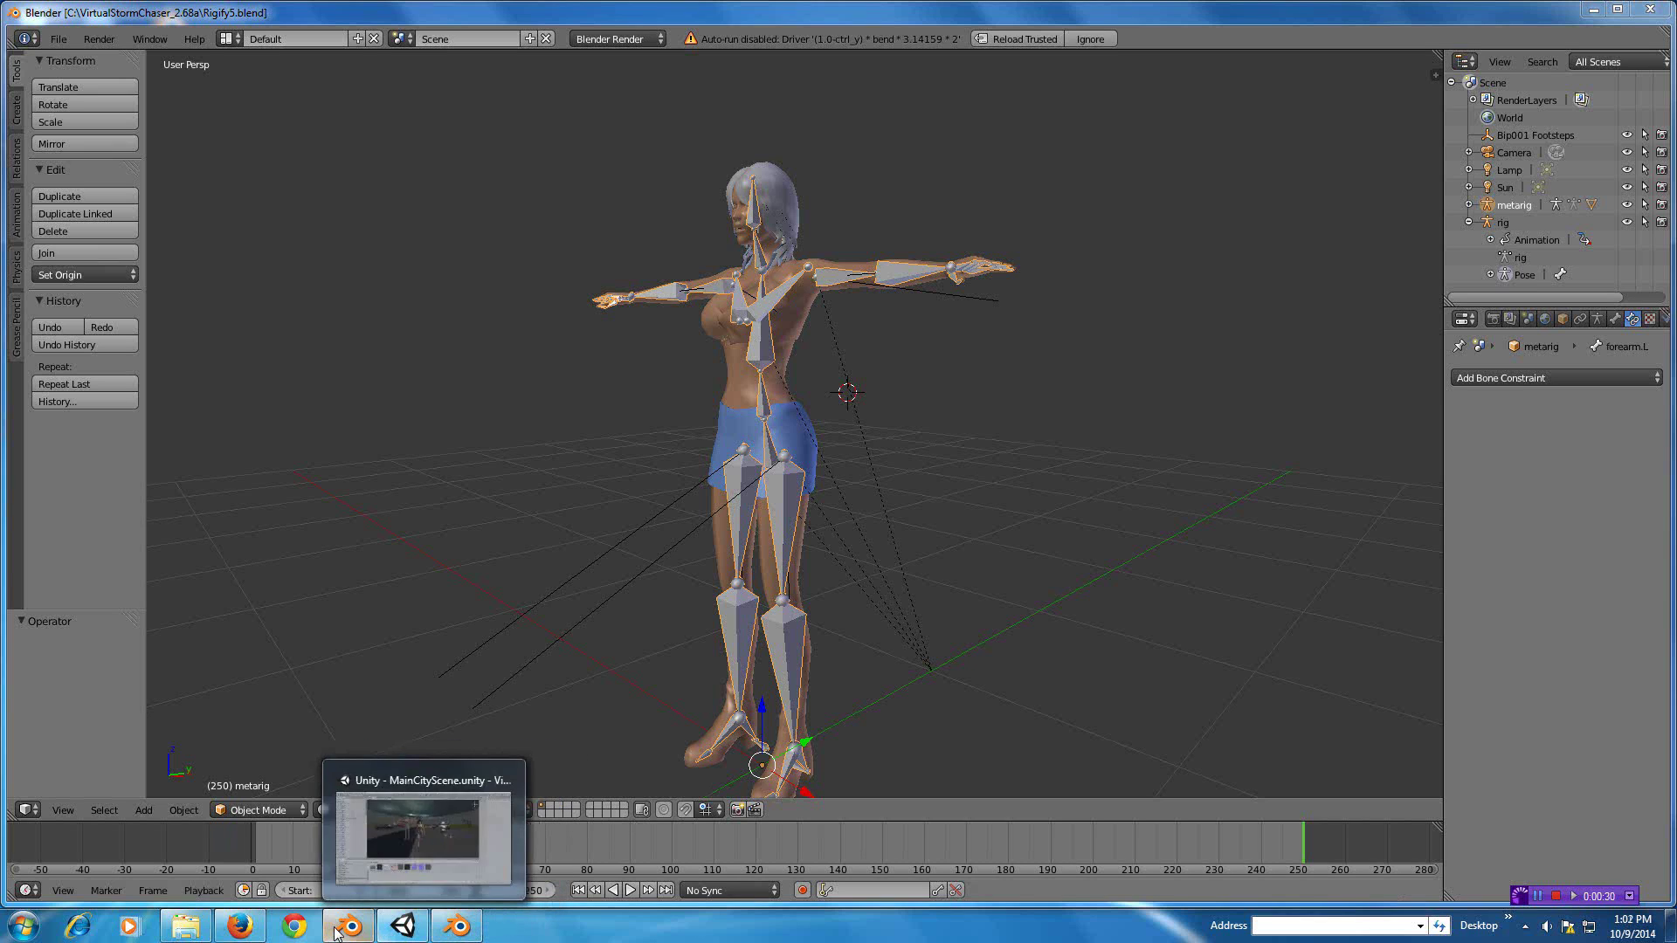
{"action": "mouse_move", "coordinate": [241, 930]}
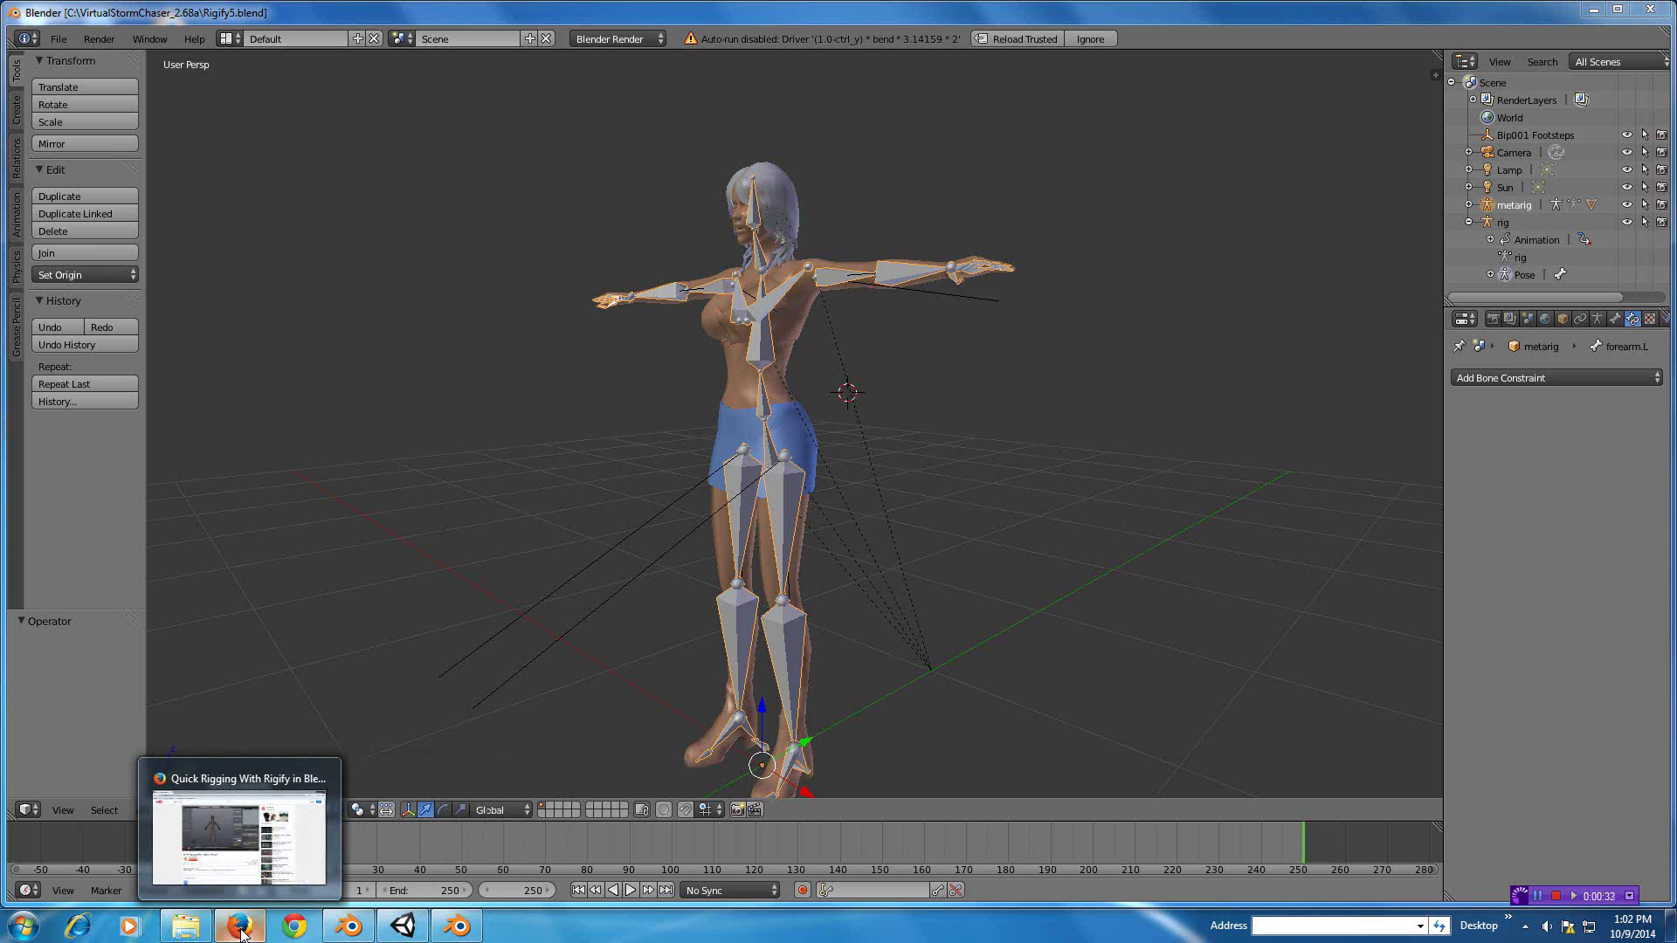
{"action": "left_click", "coordinate": [241, 931]}
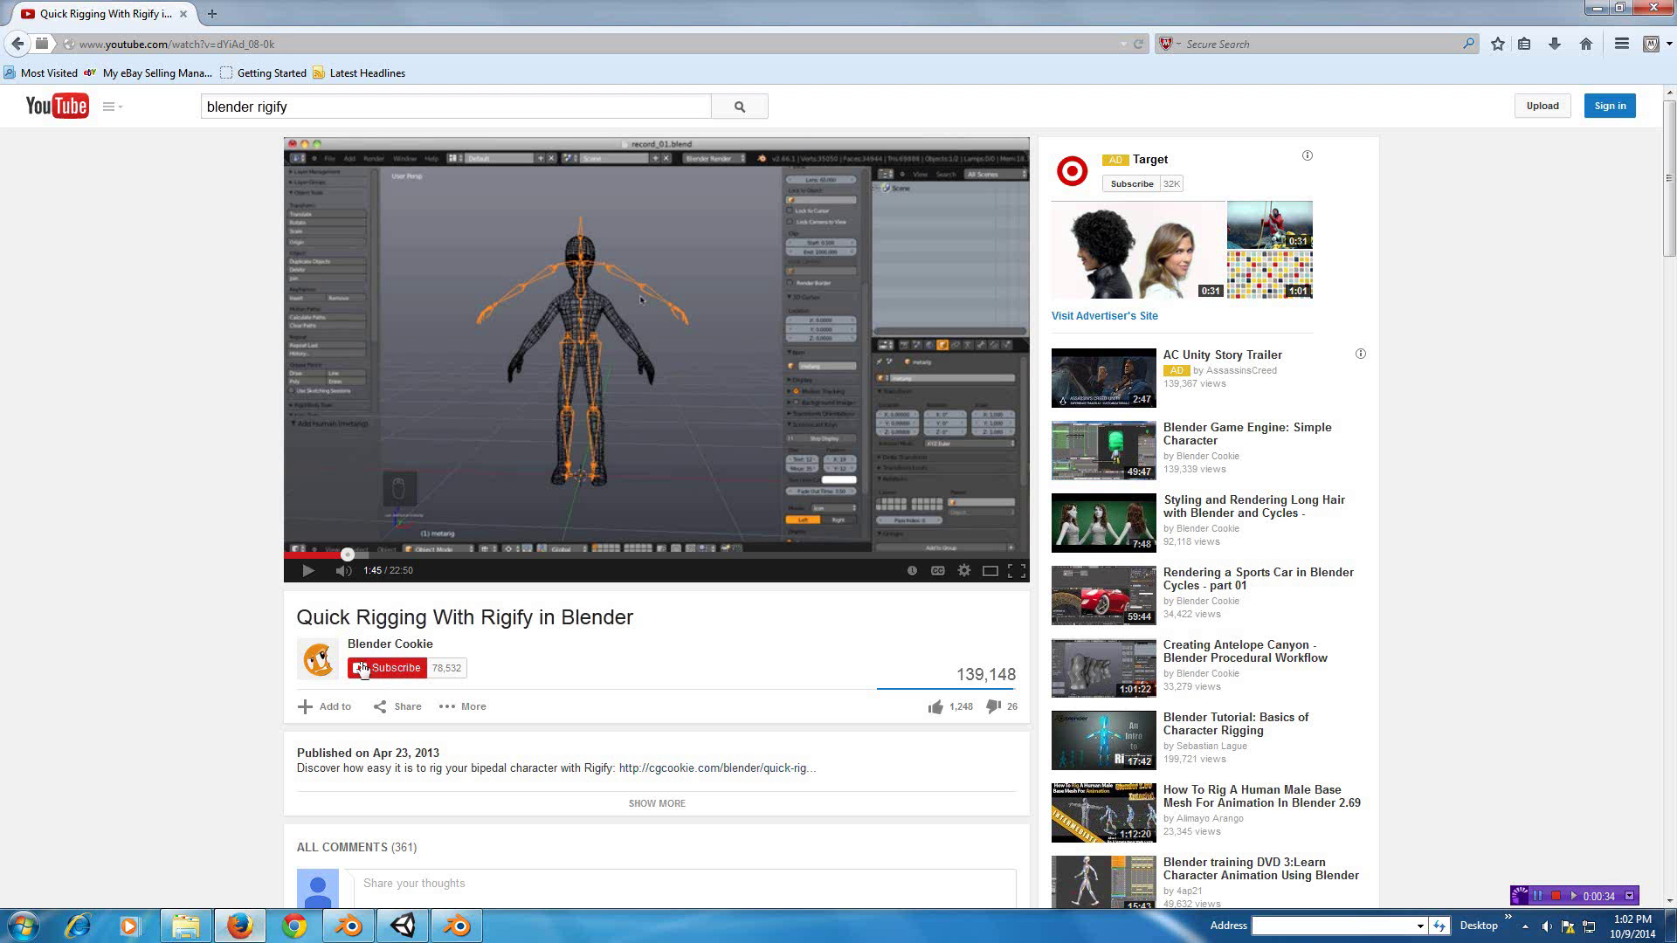
{"action": "left_click", "coordinate": [292, 554]}
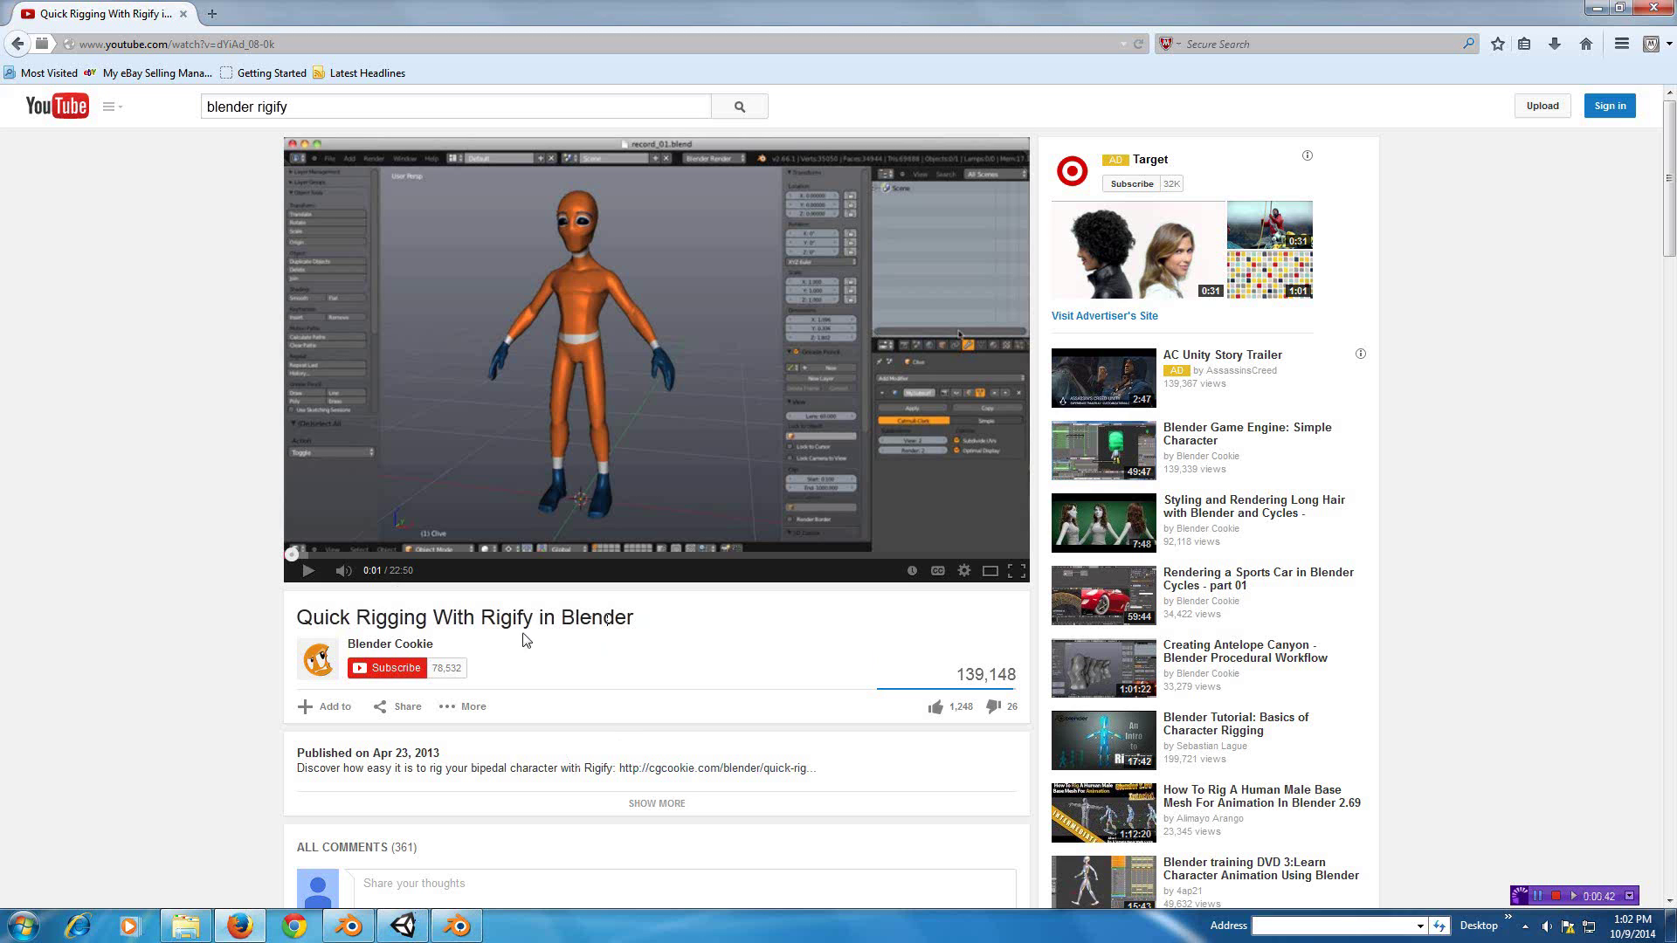
Step: Switch to the Rigify5.blend window in Blender and examine how the metarig bones fit inside the T-posed female character
{"action": "left_click", "coordinate": [456, 927]}
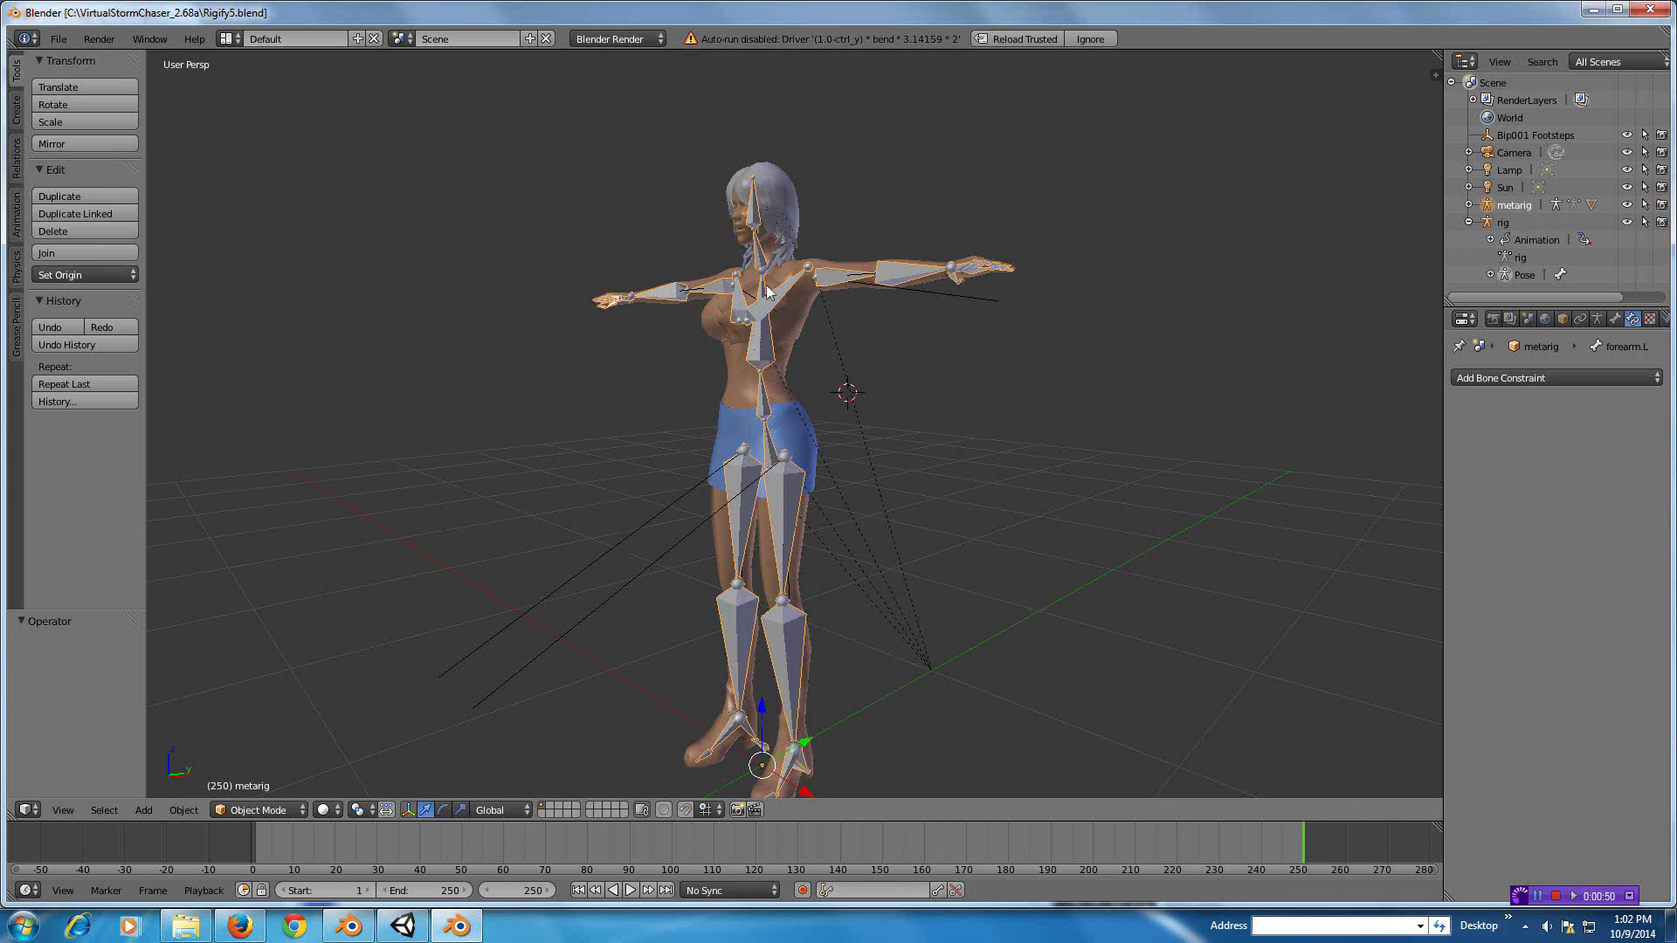
{"action": "middle_click_drag", "start_coordinate": [884, 510], "coordinate": [893, 461]}
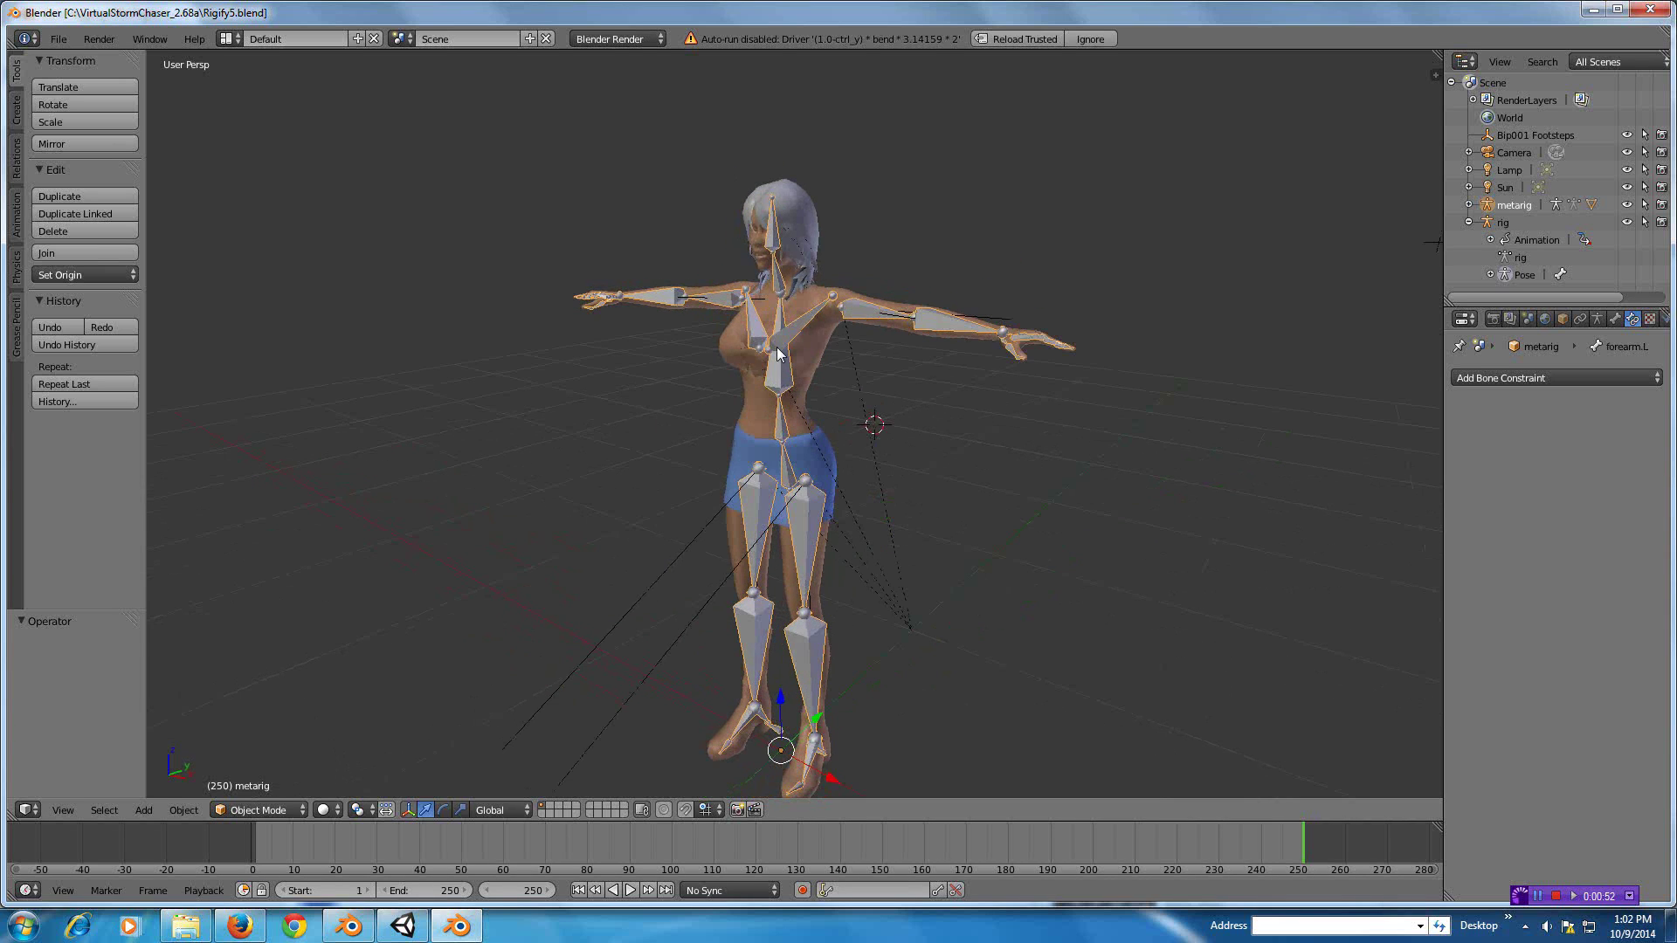
{"action": "middle_click_drag", "start_coordinate": [1079, 475], "coordinate": [891, 558]}
{"action": "scroll", "coordinate": [1055, 477], "scroll_direction": "up", "scroll_amount": 3}
{"action": "scroll", "coordinate": [1052, 471], "scroll_direction": "down", "scroll_amount": 3}
{"action": "scroll", "coordinate": [891, 557], "scroll_direction": "down", "scroll_amount": 2}
{"action": "scroll", "coordinate": [879, 566], "scroll_direction": "up", "scroll_amount": 2}
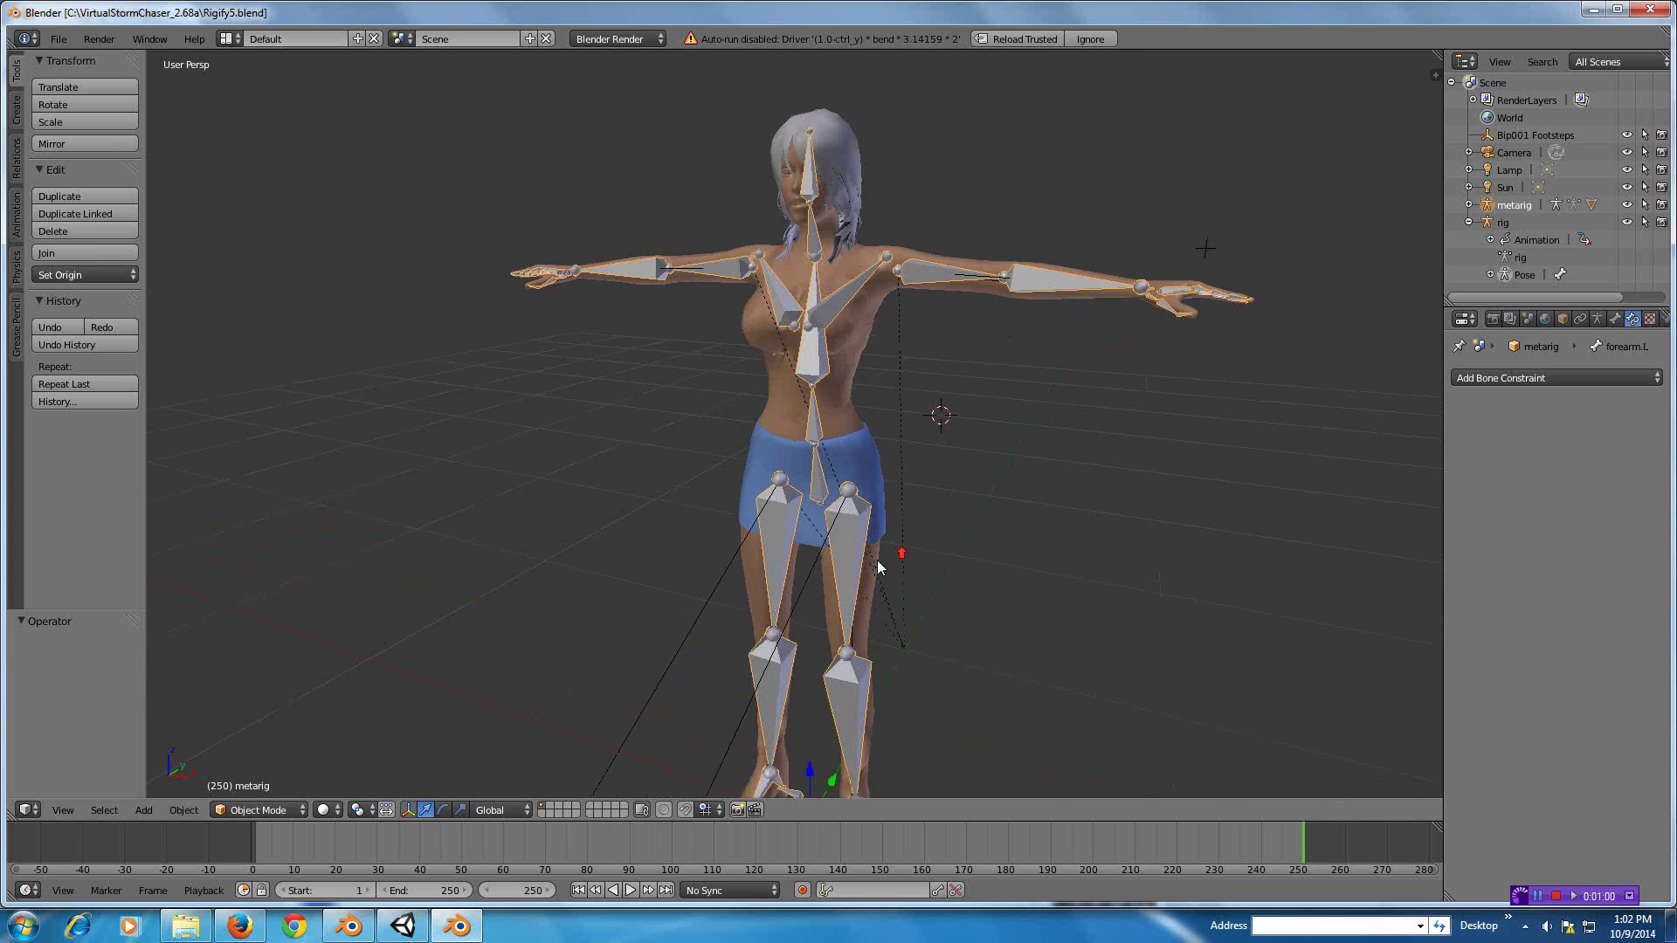
{"action": "scroll", "coordinate": [1066, 469], "scroll_direction": "down", "scroll_amount": 4}
{"action": "scroll", "coordinate": [1064, 471], "scroll_direction": "up", "scroll_amount": 3}
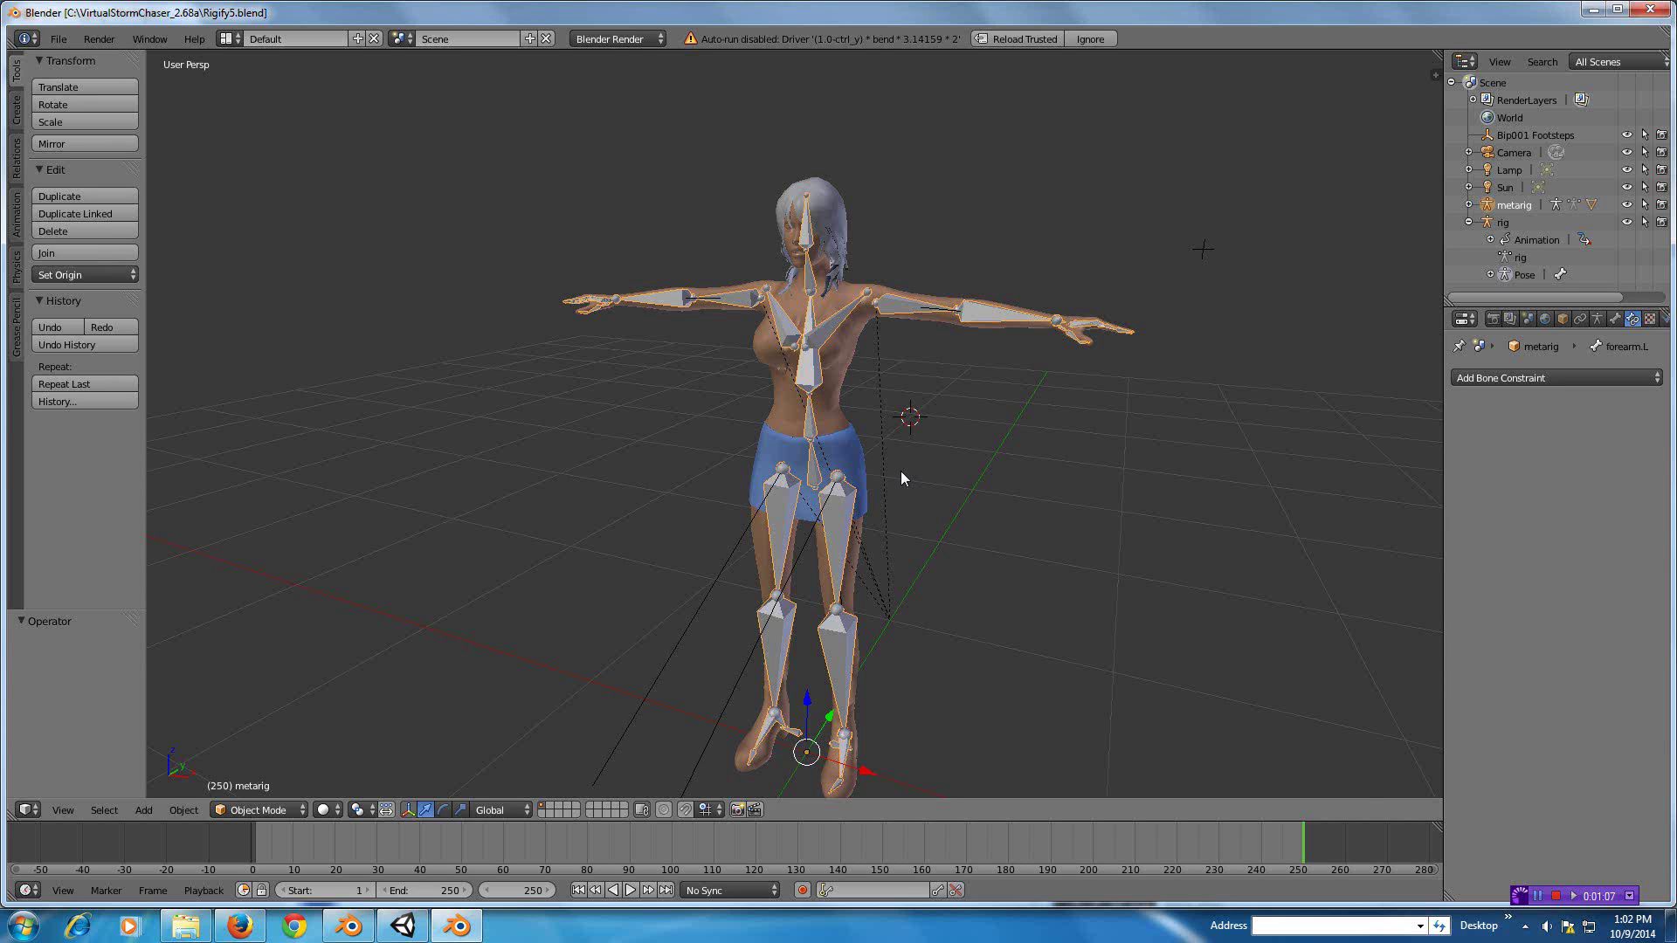
{"action": "middle_click_drag", "start_coordinate": [909, 479], "coordinate": [897, 486]}
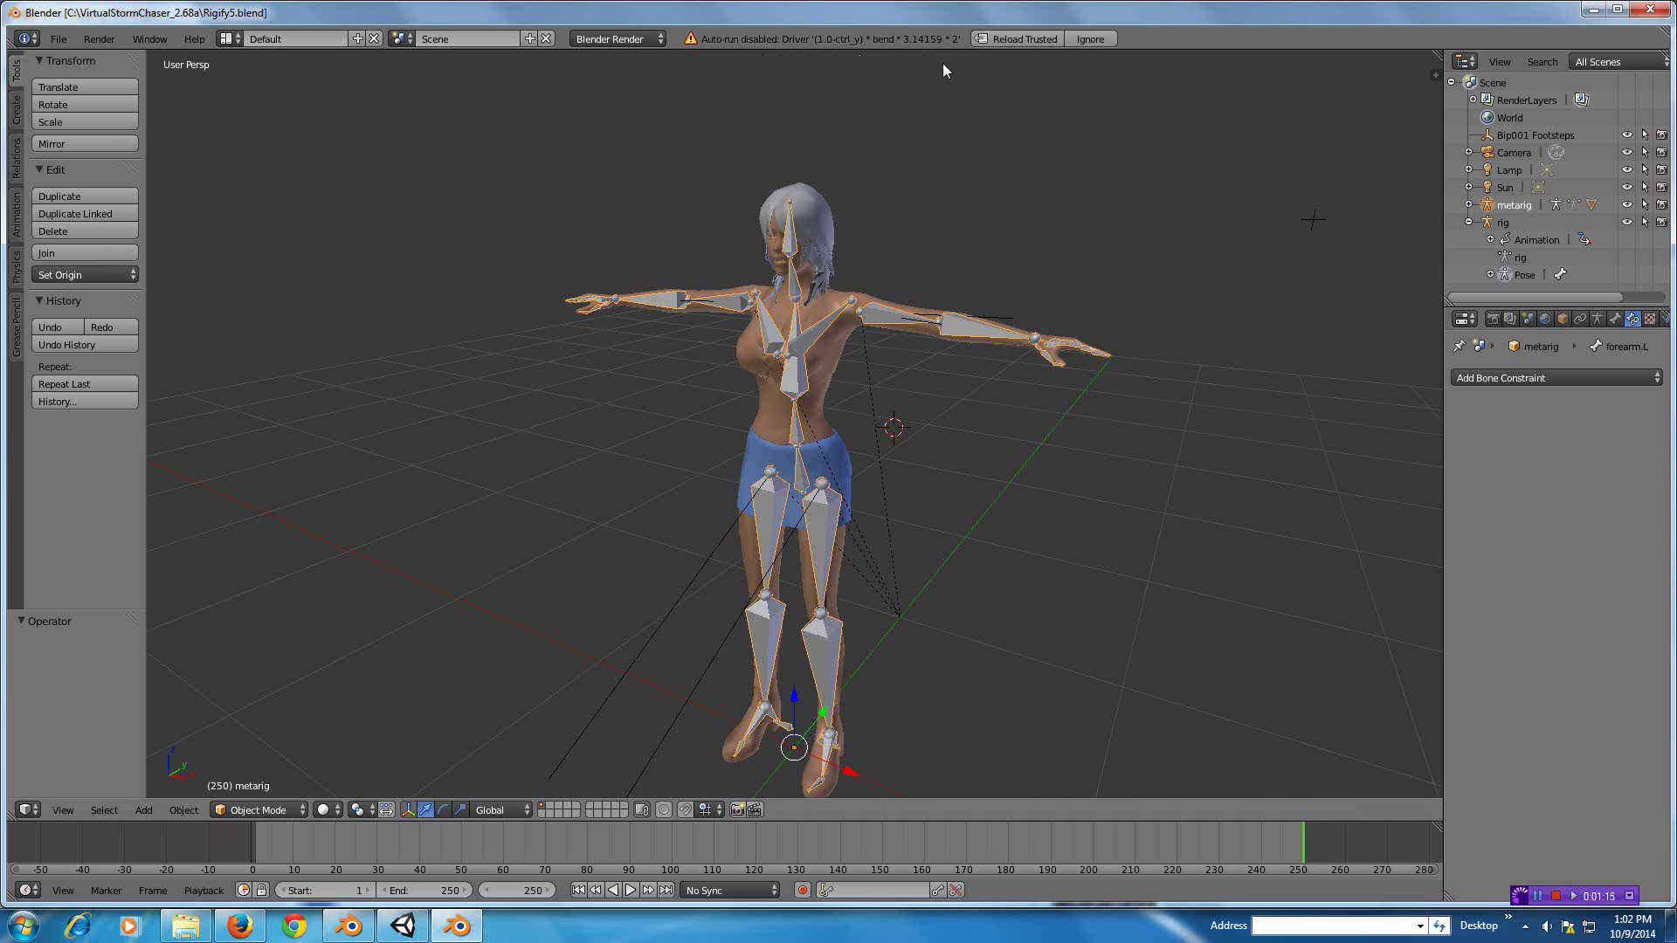
Step: Switch to the other Blender window and examine the imported Bip001 armature's bones from several sides
{"action": "mouse_move", "coordinate": [356, 928]}
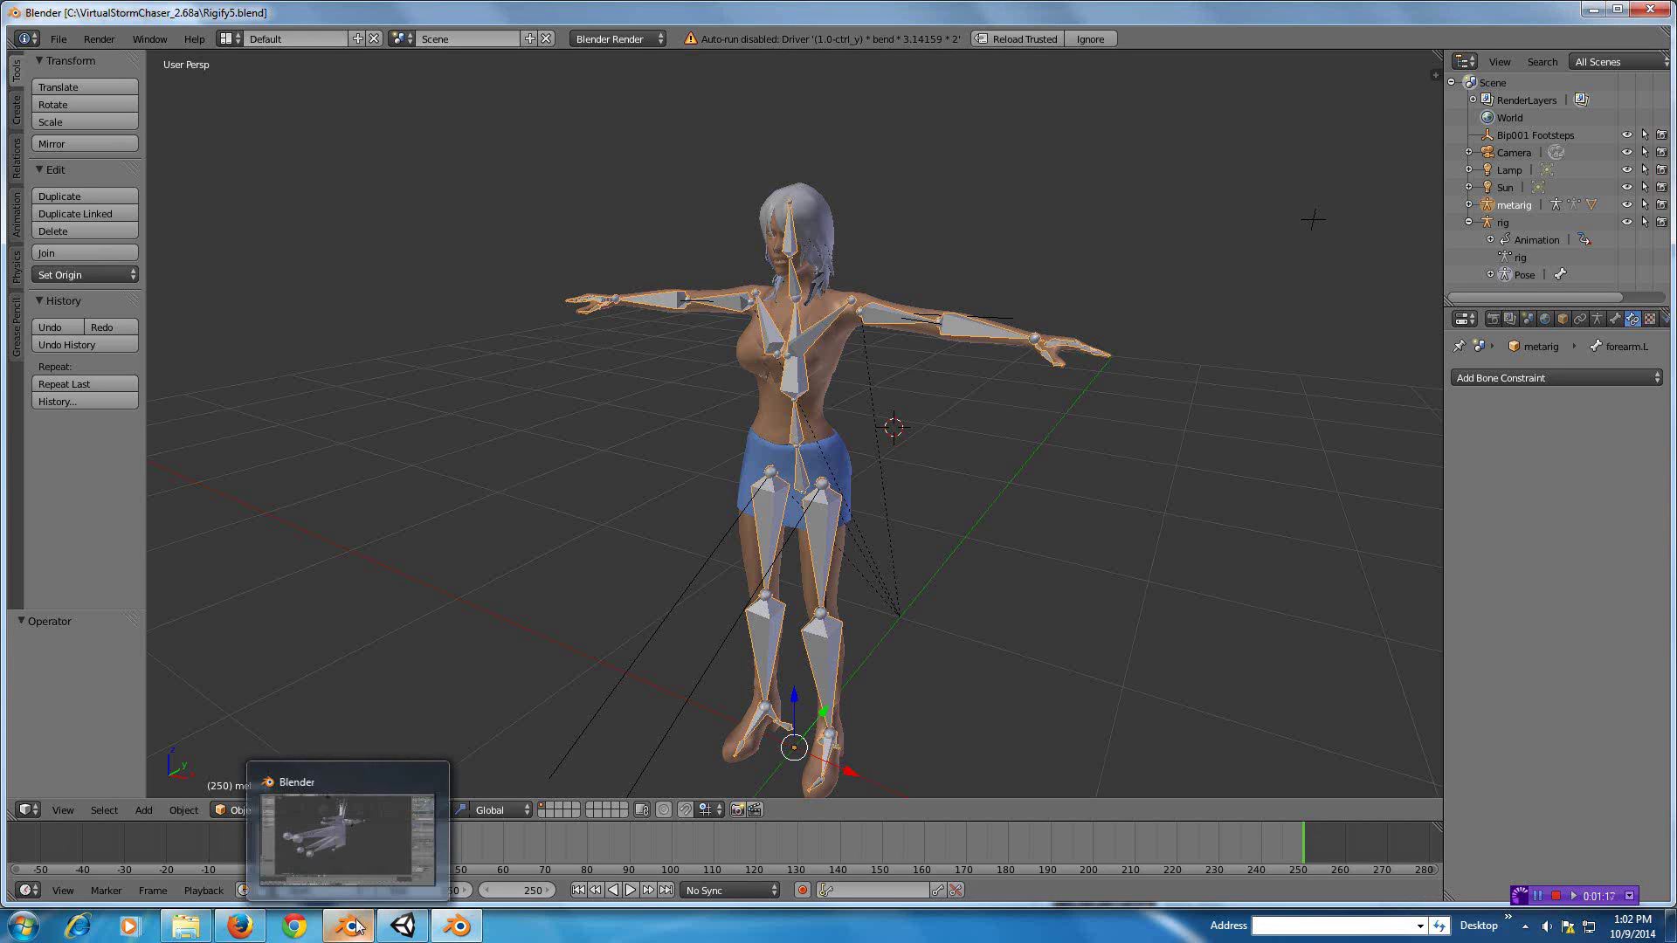
{"action": "left_click", "coordinate": [356, 928]}
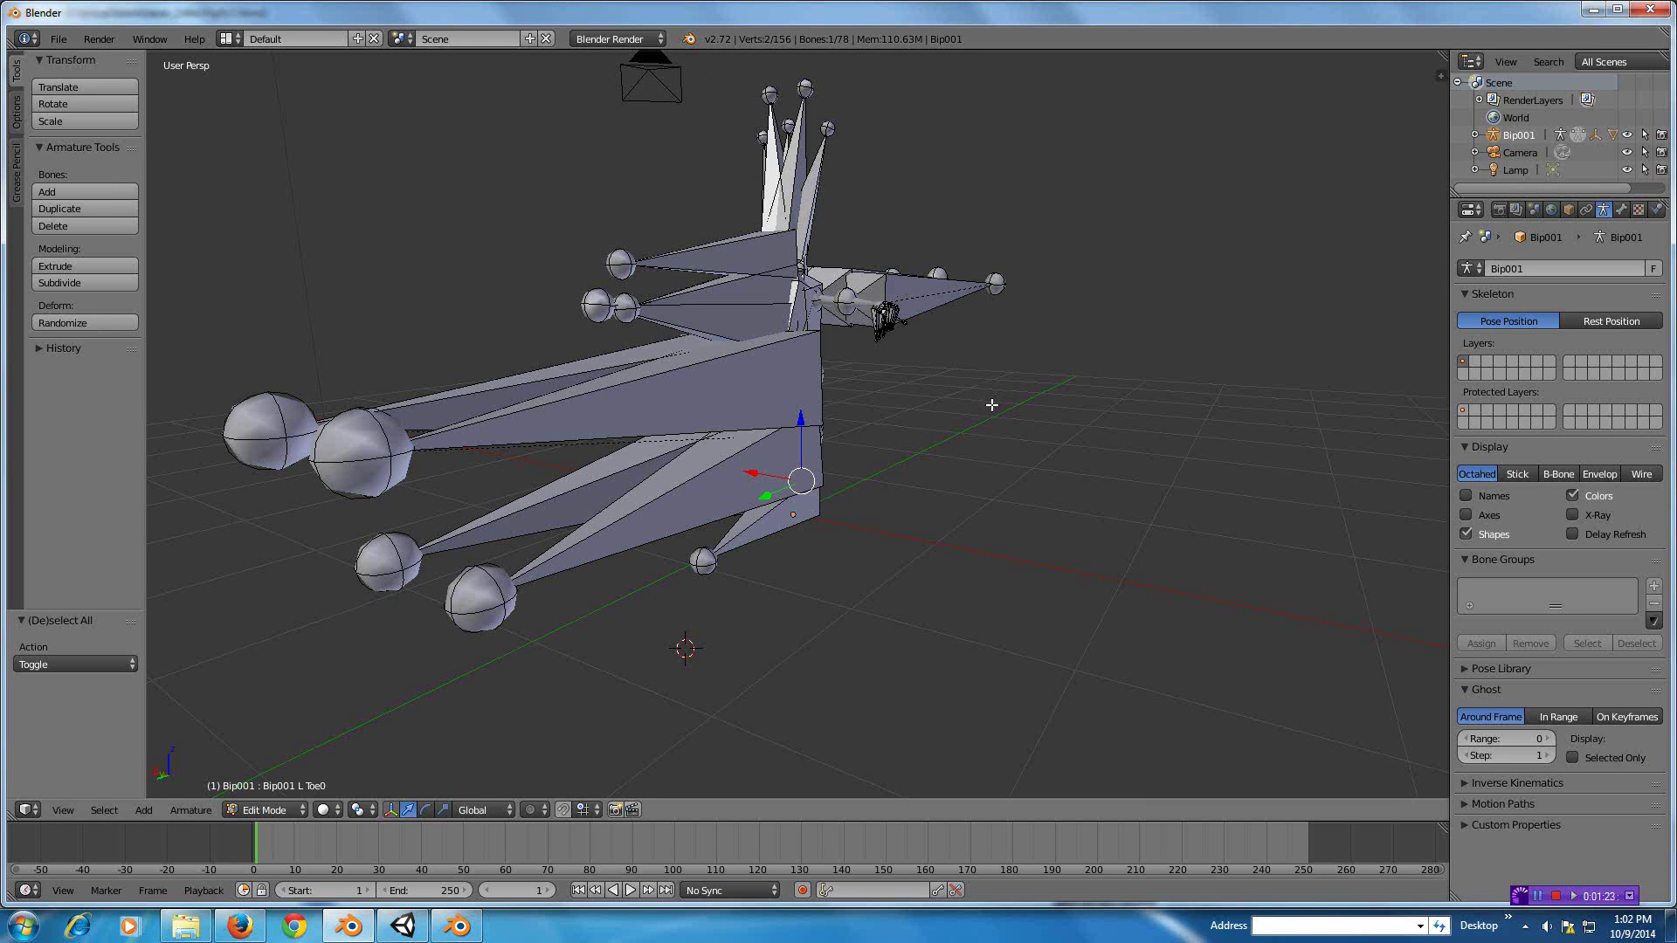
{"action": "middle_click_drag", "start_coordinate": [962, 427], "coordinate": [925, 444]}
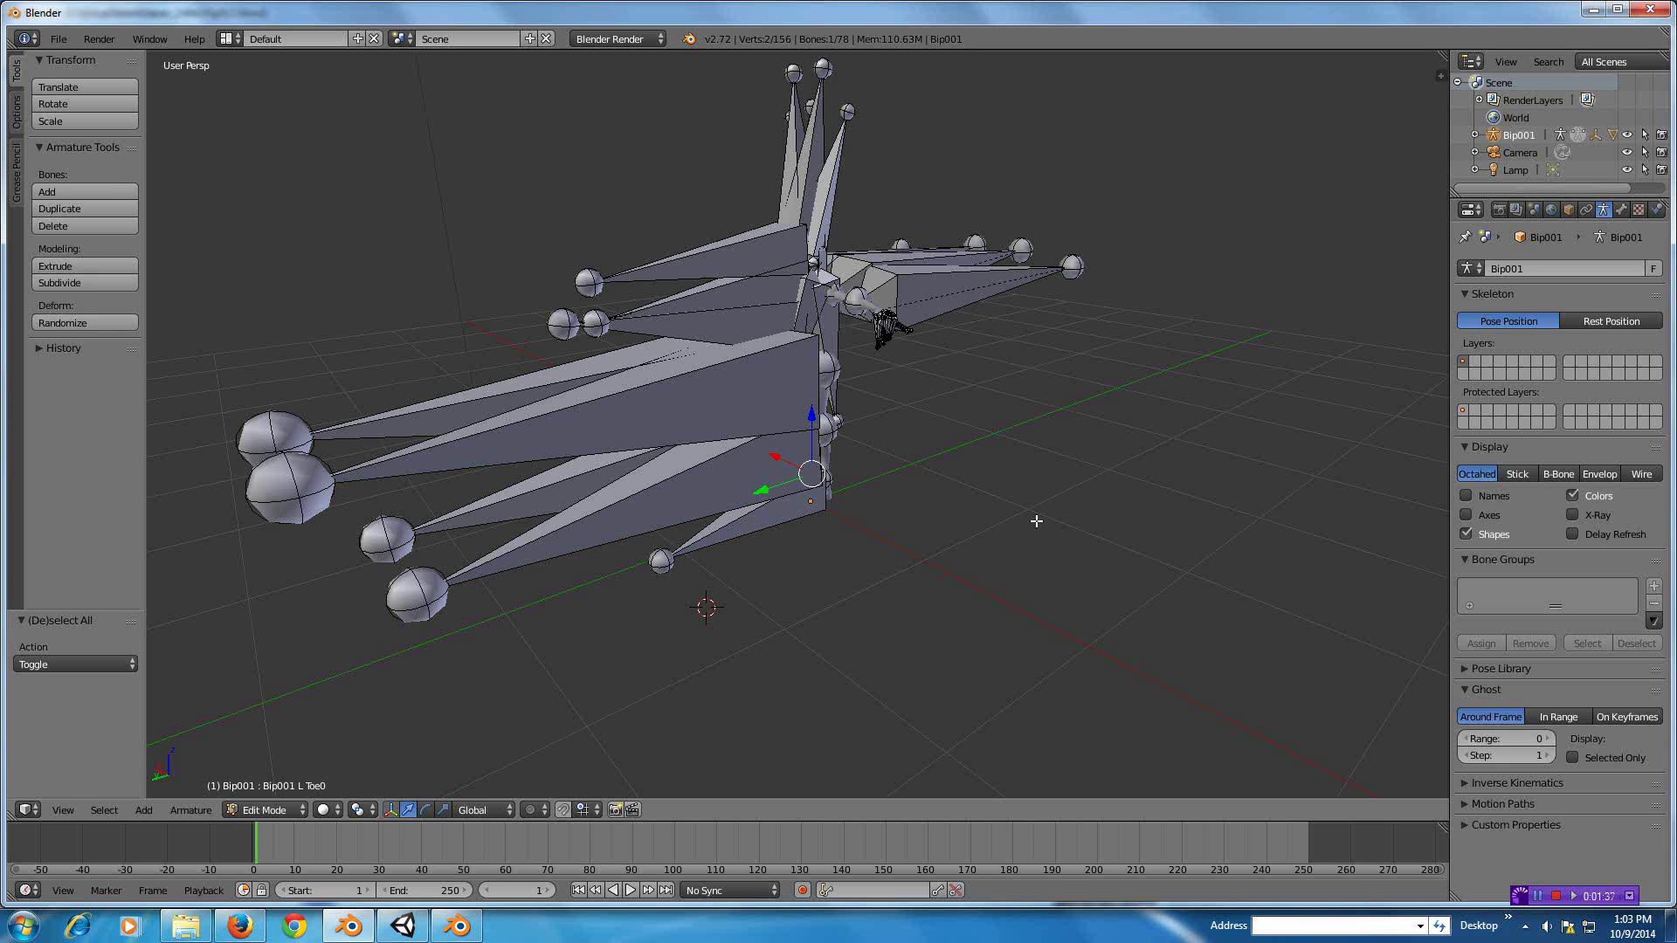
{"action": "middle_click_drag", "start_coordinate": [892, 519], "coordinate": [802, 498]}
Step: Select the tip of the left thigh bone and take the Bip001 armature from Edit Mode through Pose Mode to Object Mode
{"action": "right_click", "coordinate": [854, 392]}
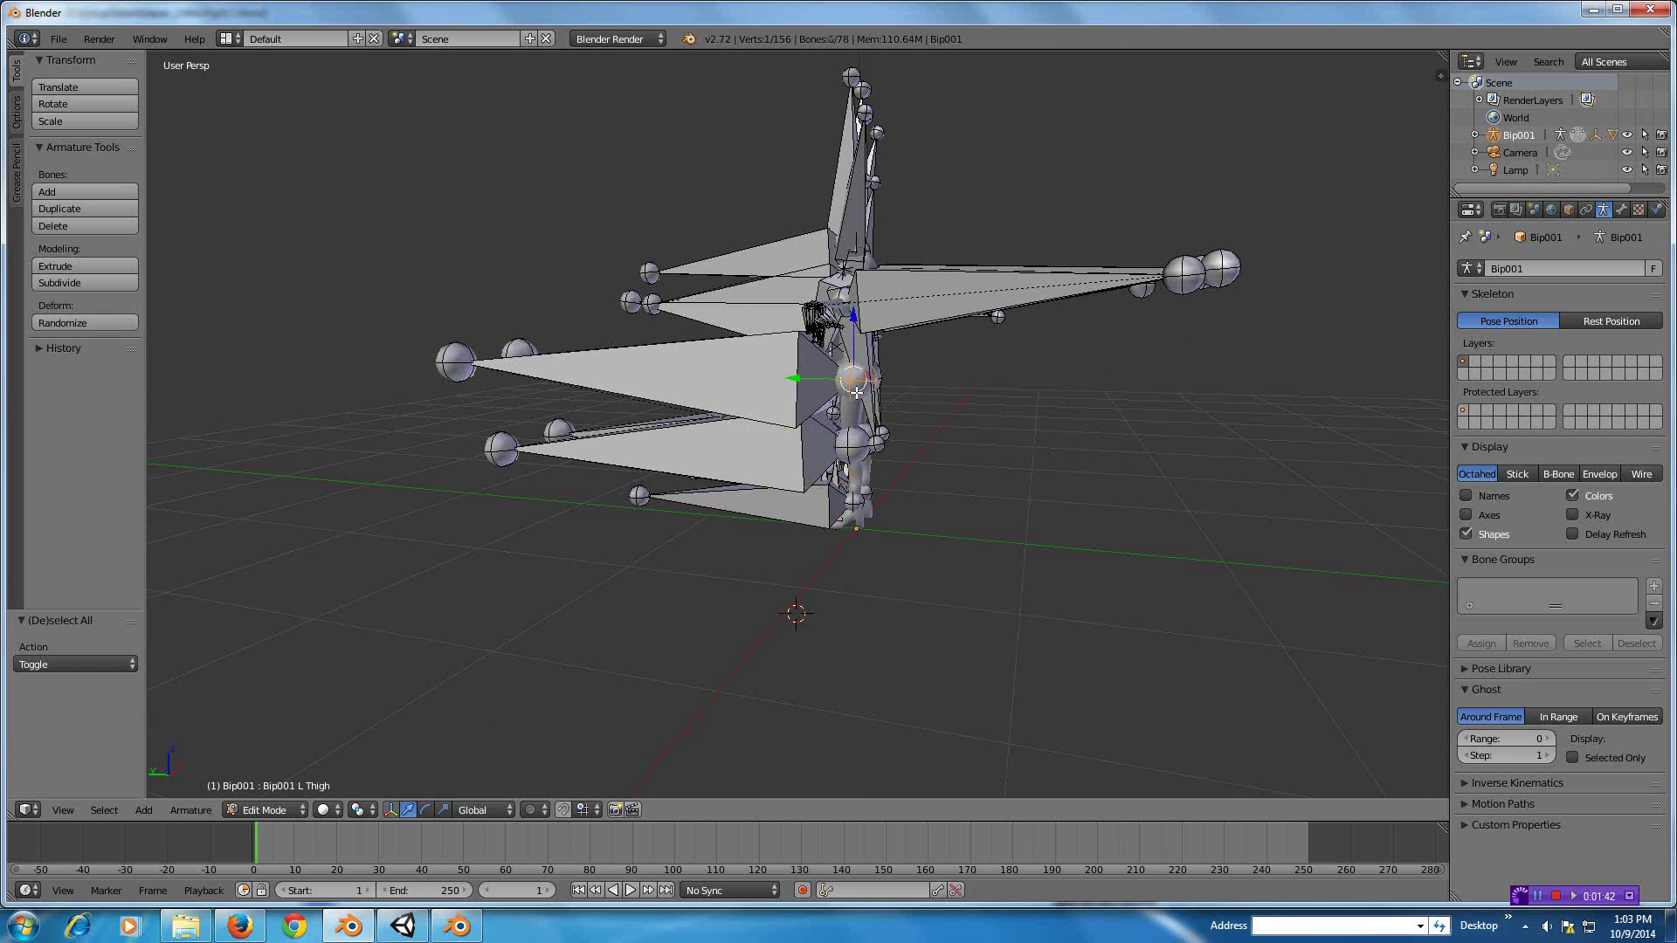
{"action": "key", "text": "ctrl+Tab"}
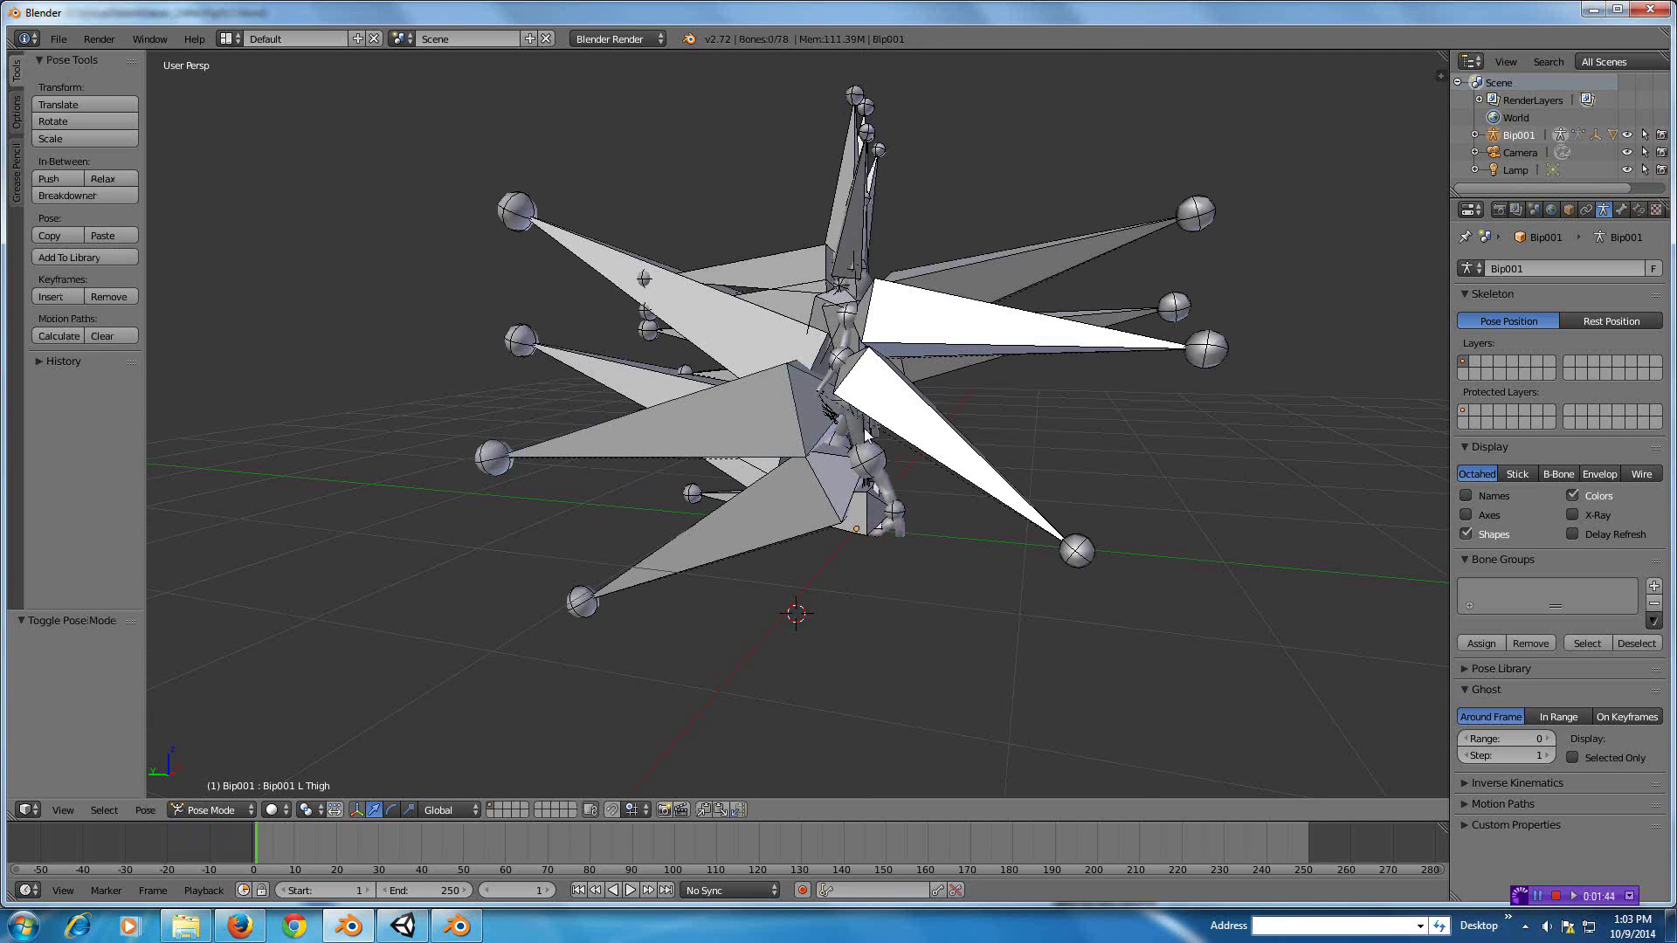
{"action": "right_click", "coordinate": [873, 463]}
{"action": "key", "text": "ctrl+Tab"}
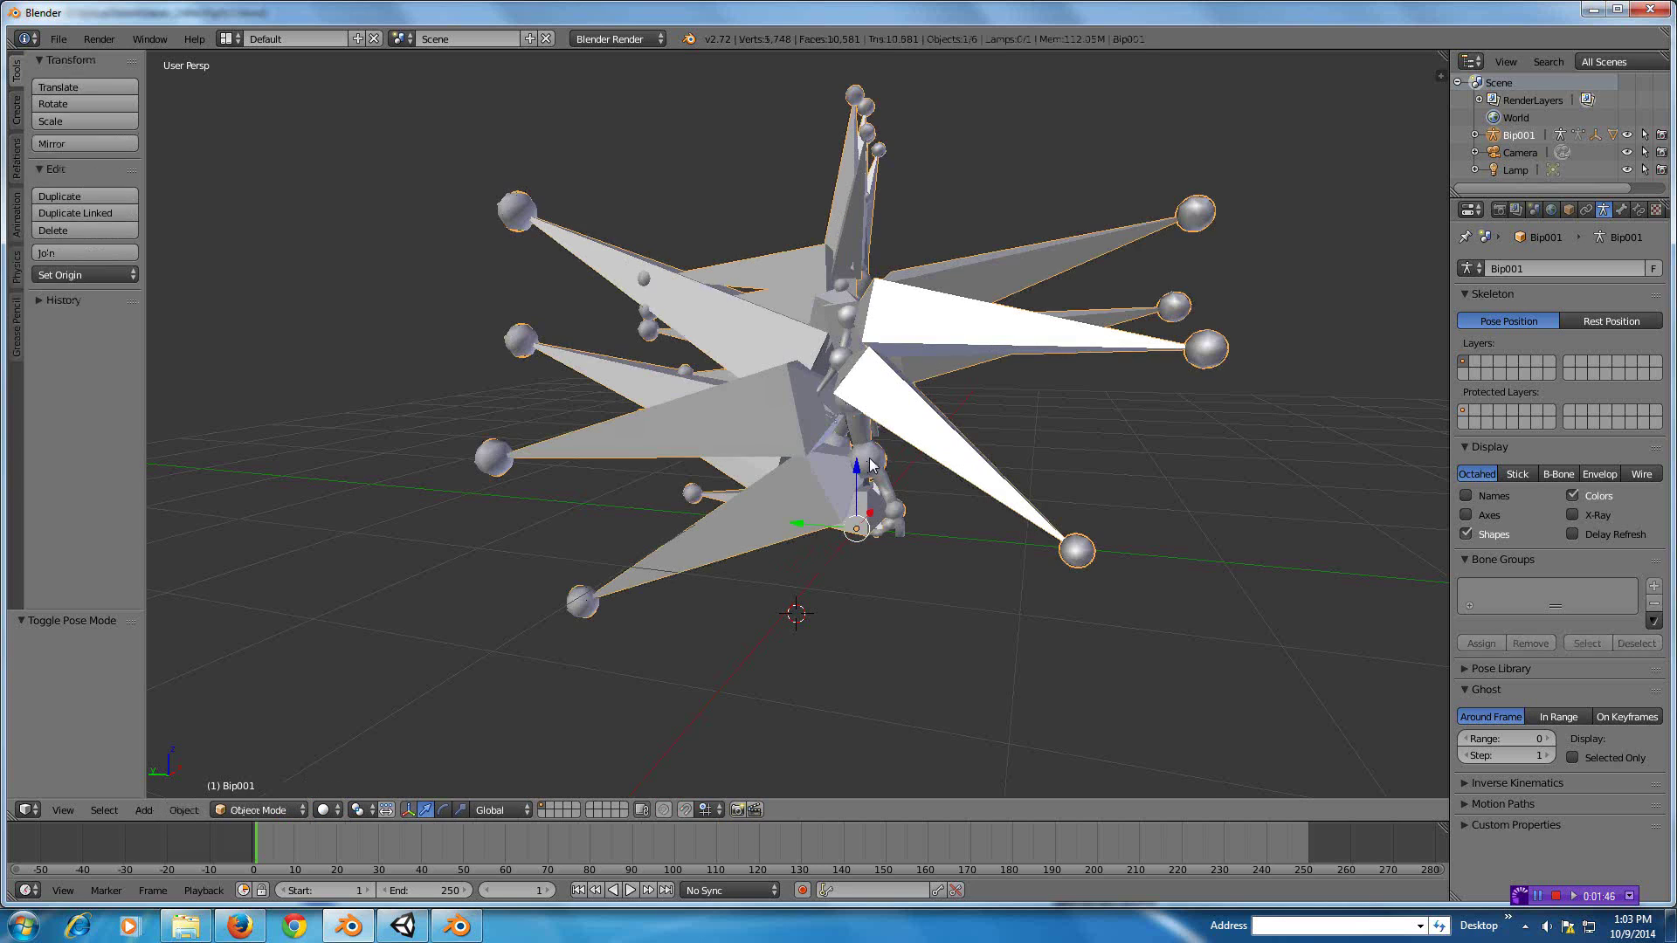
{"action": "right_click", "coordinate": [801, 386]}
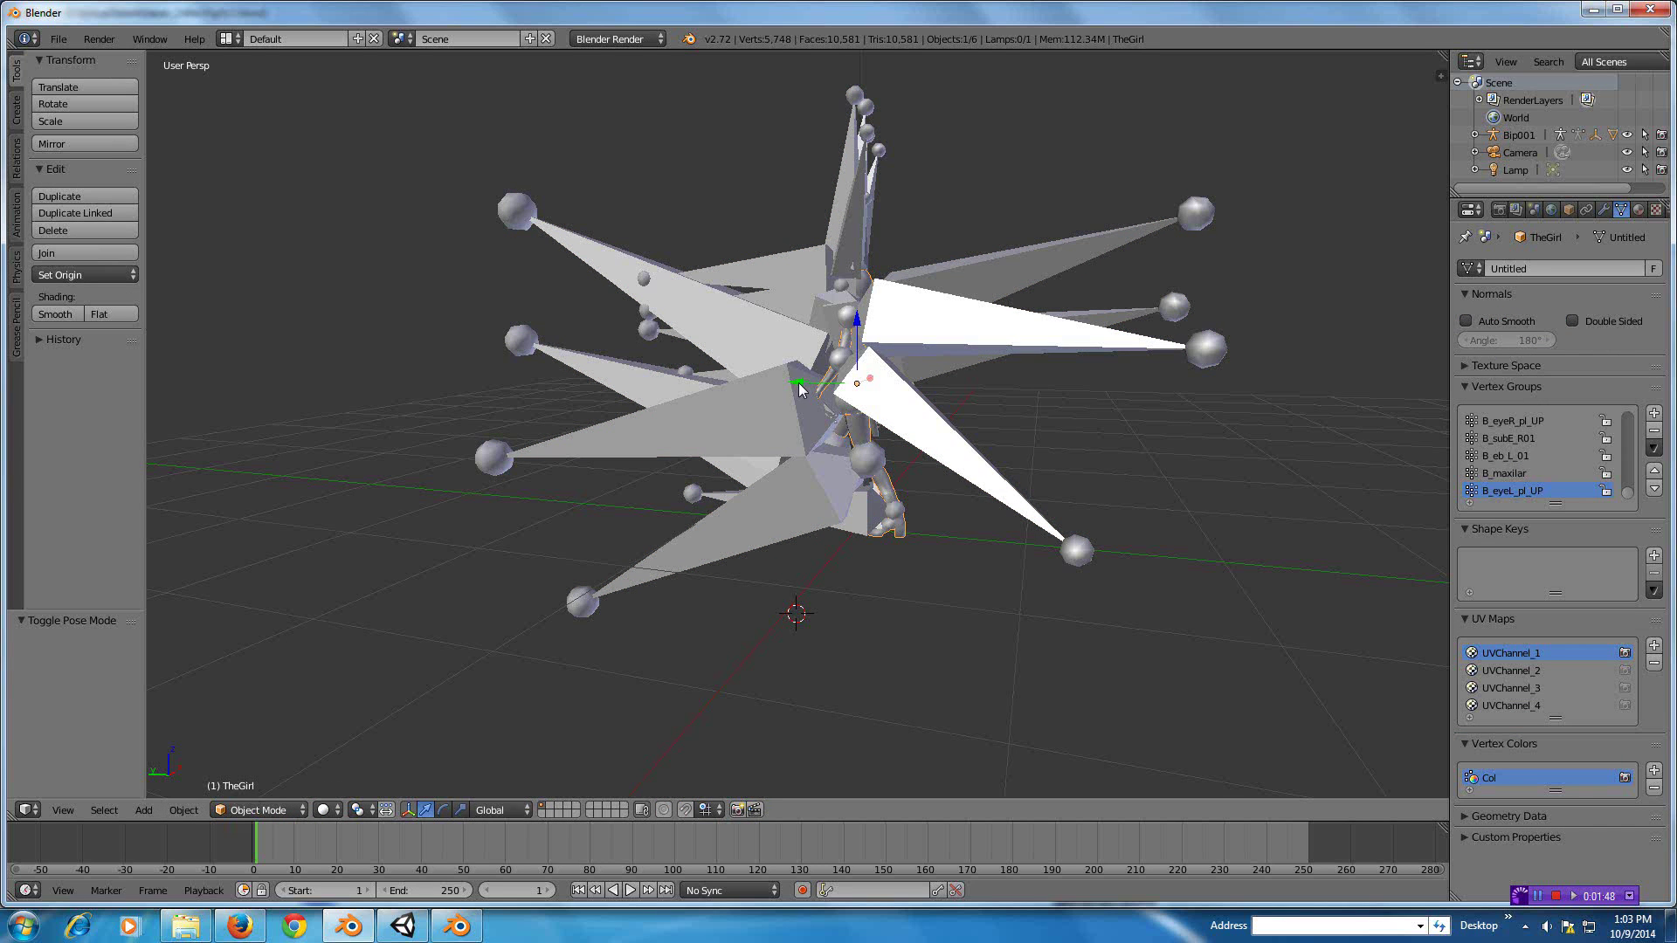
{"action": "key", "text": "g"}
{"action": "key", "text": "y"}
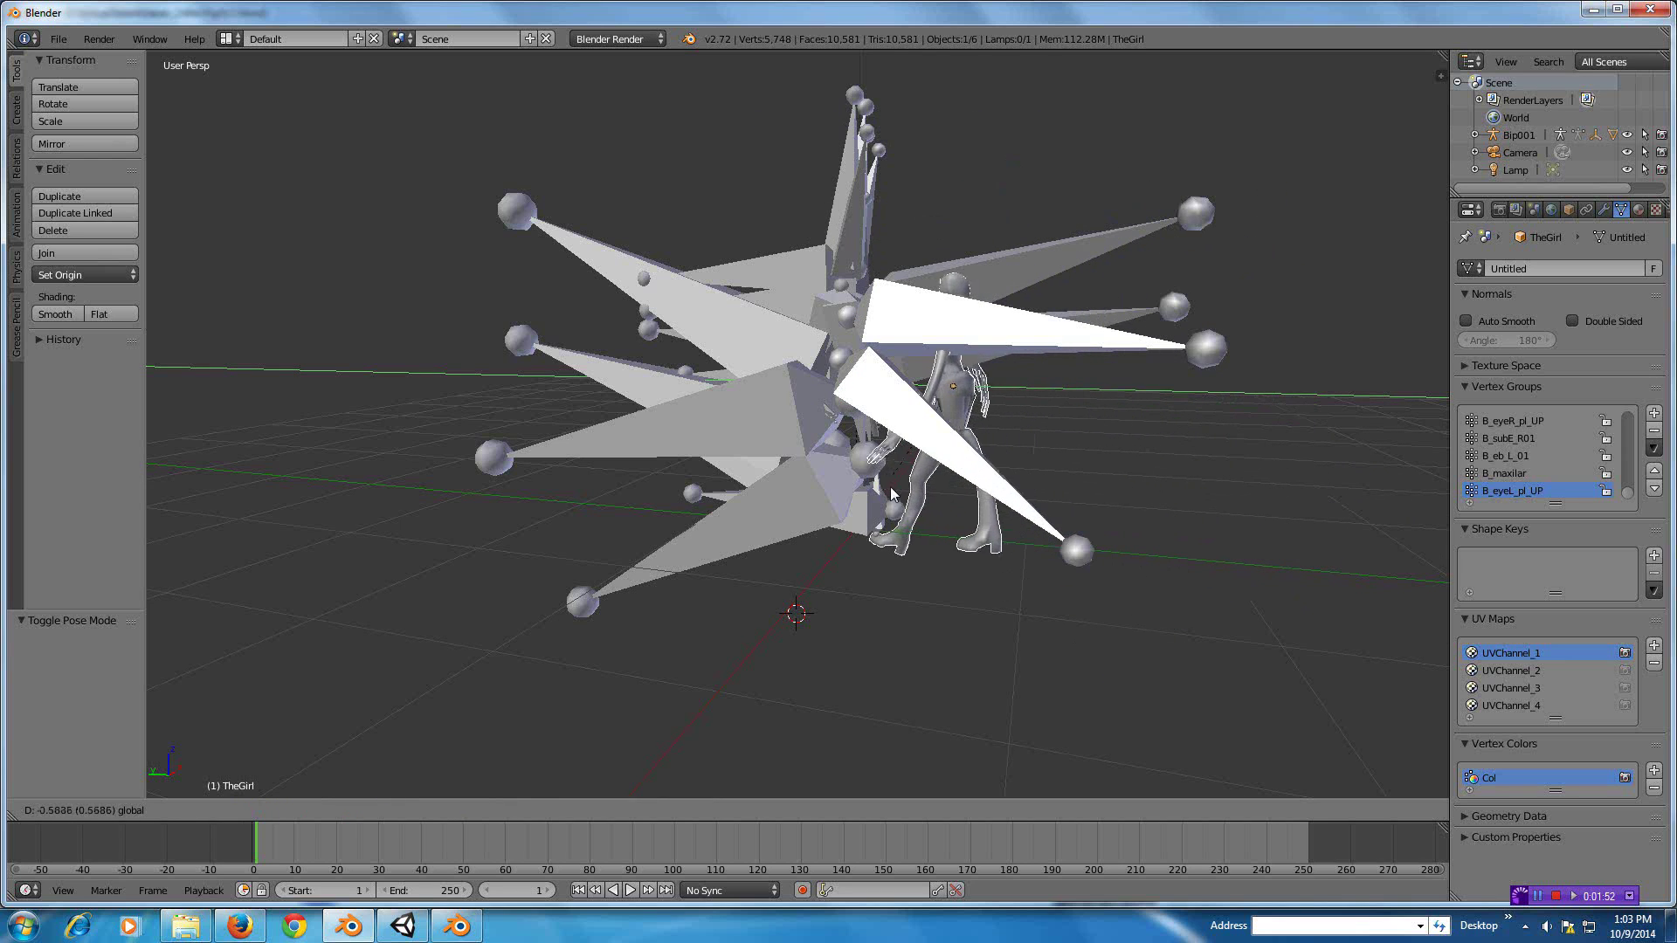
{"action": "right_click", "coordinate": [874, 489]}
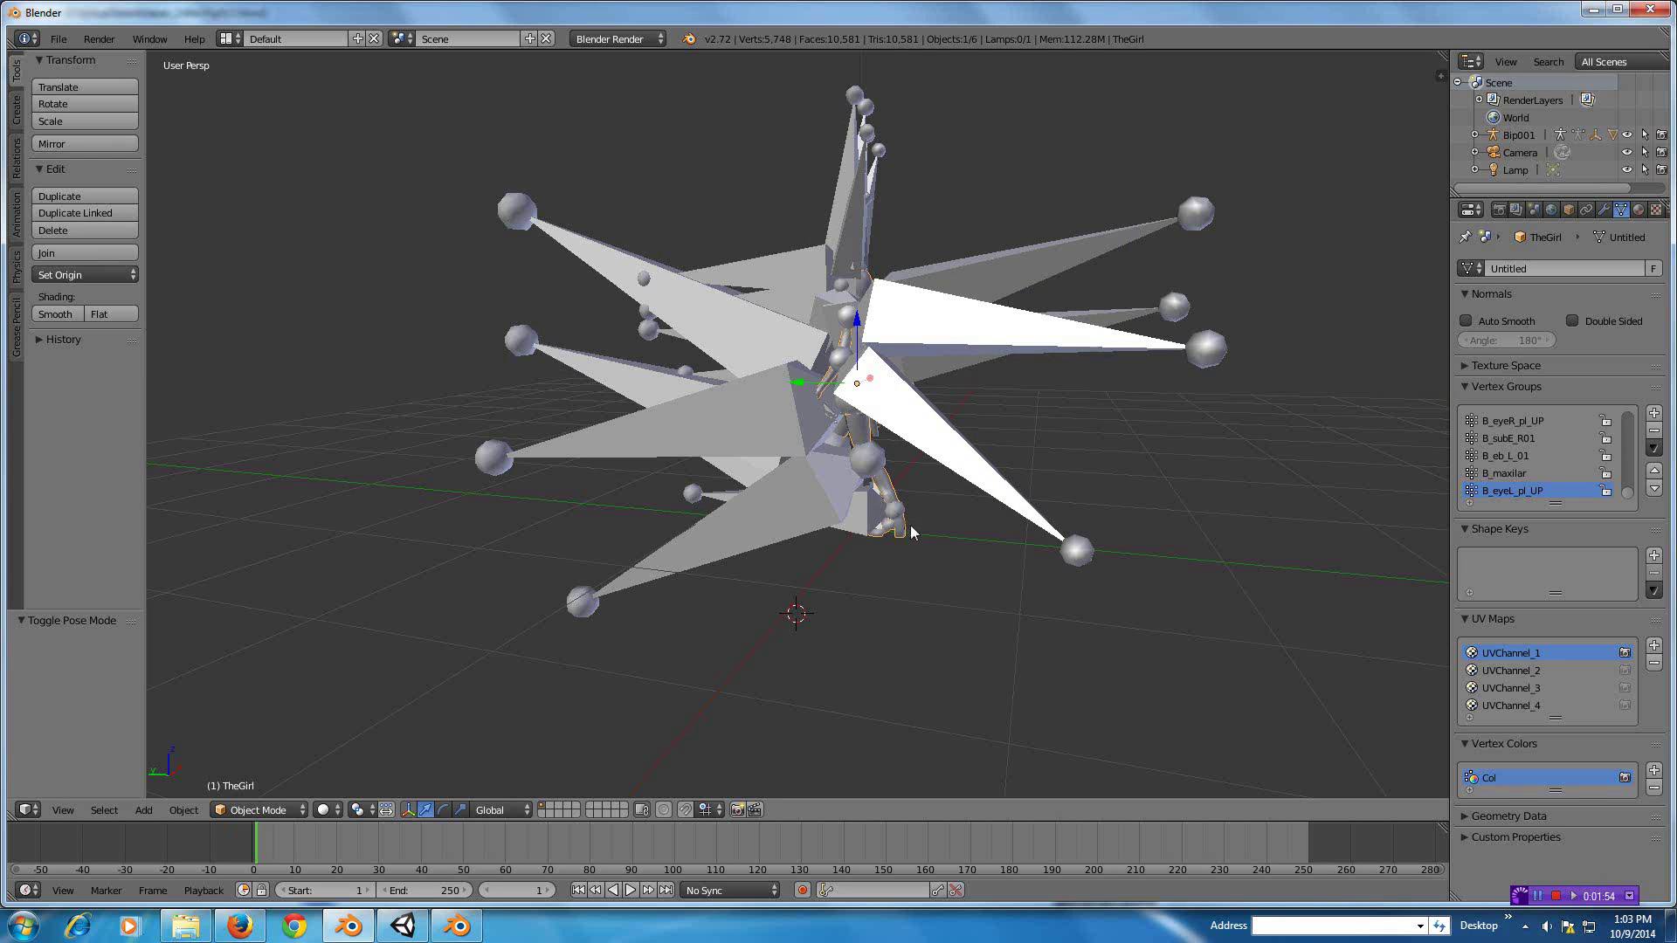
Step: Select the Bip001 armature and set its bone display to B-Bone
{"action": "scroll", "coordinate": [910, 530], "scroll_direction": "up", "scroll_amount": 3}
{"action": "scroll", "coordinate": [910, 530], "scroll_direction": "down", "scroll_amount": 2}
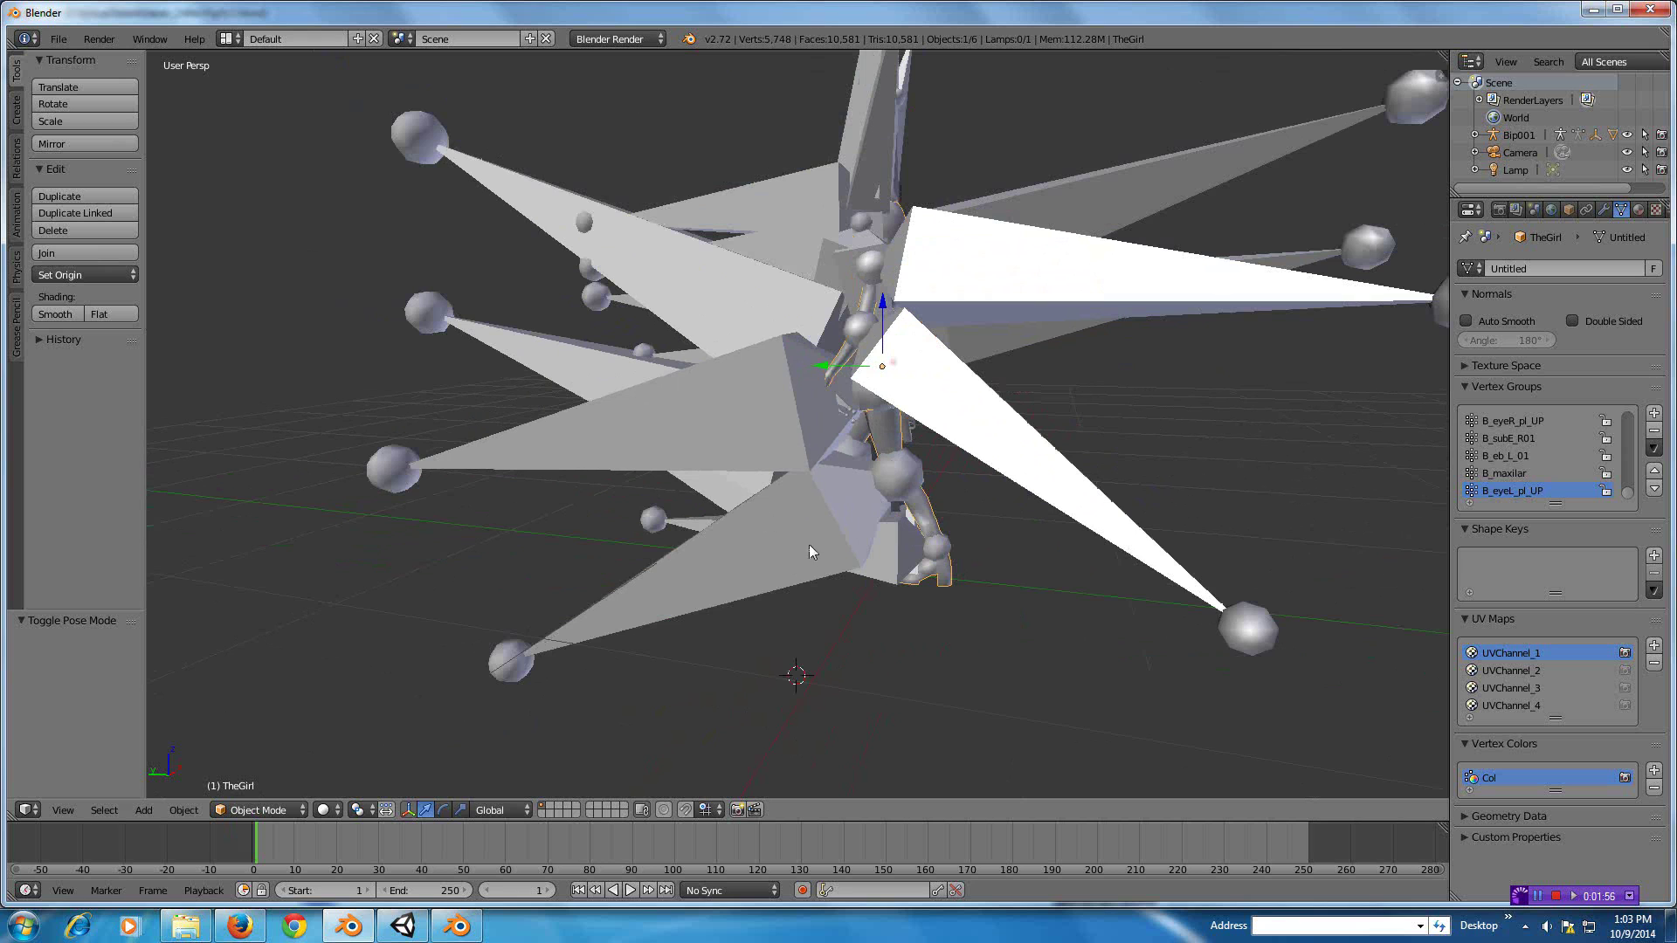
{"action": "middle_click_drag", "start_coordinate": [818, 545], "coordinate": [852, 541]}
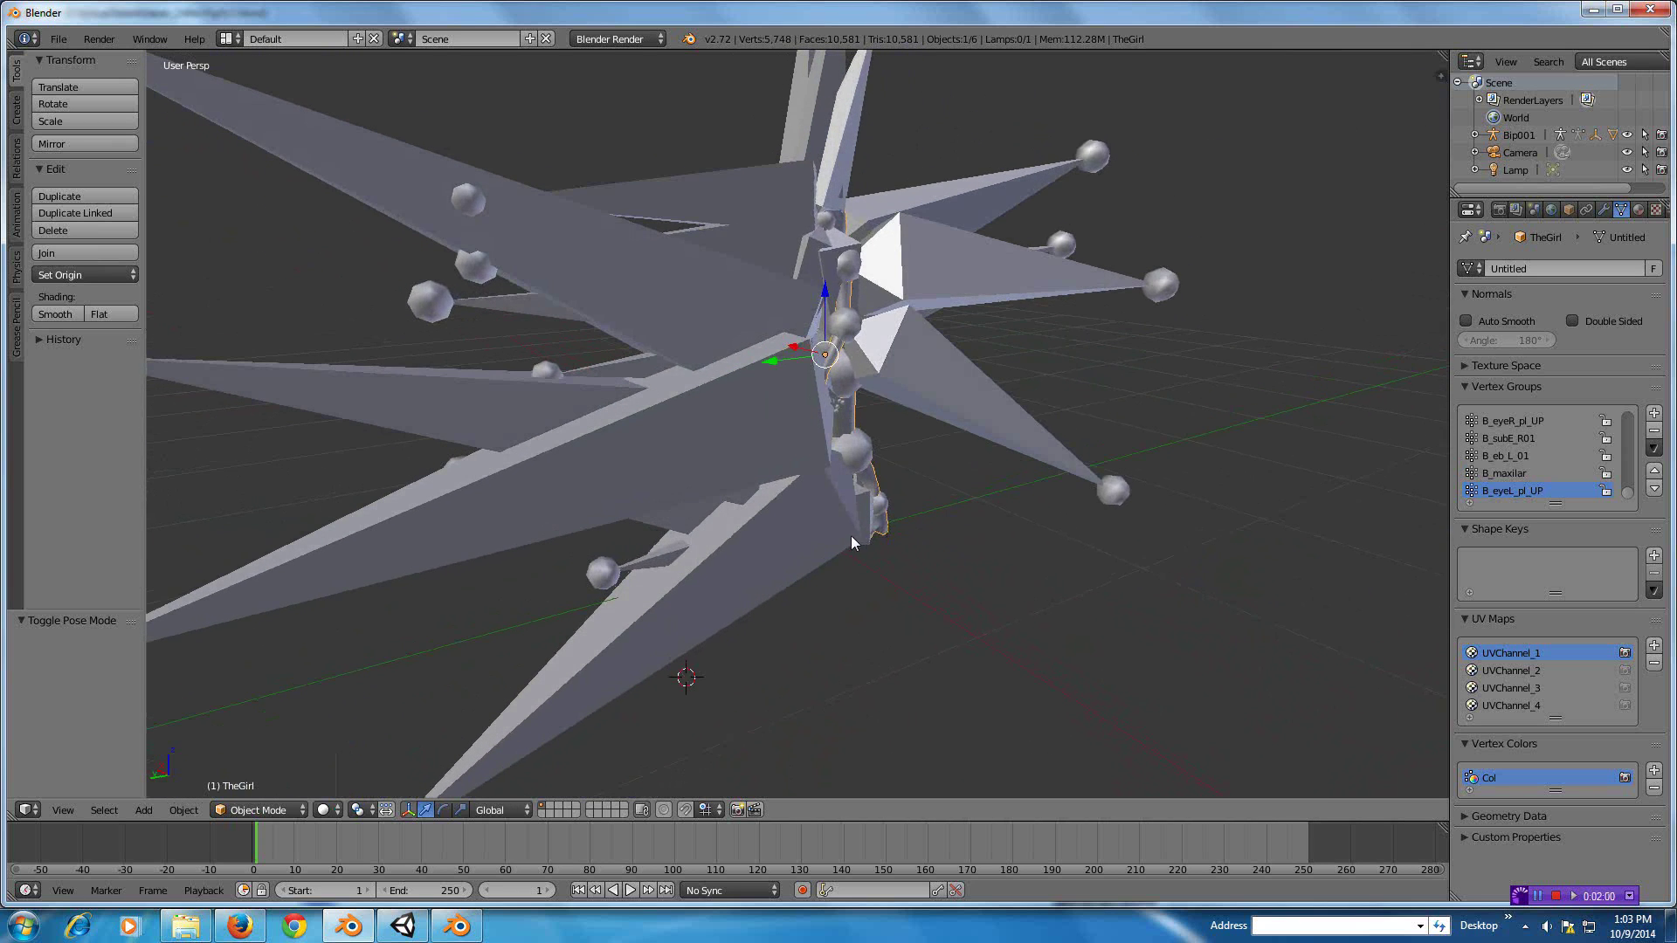
{"action": "right_click", "coordinate": [815, 510]}
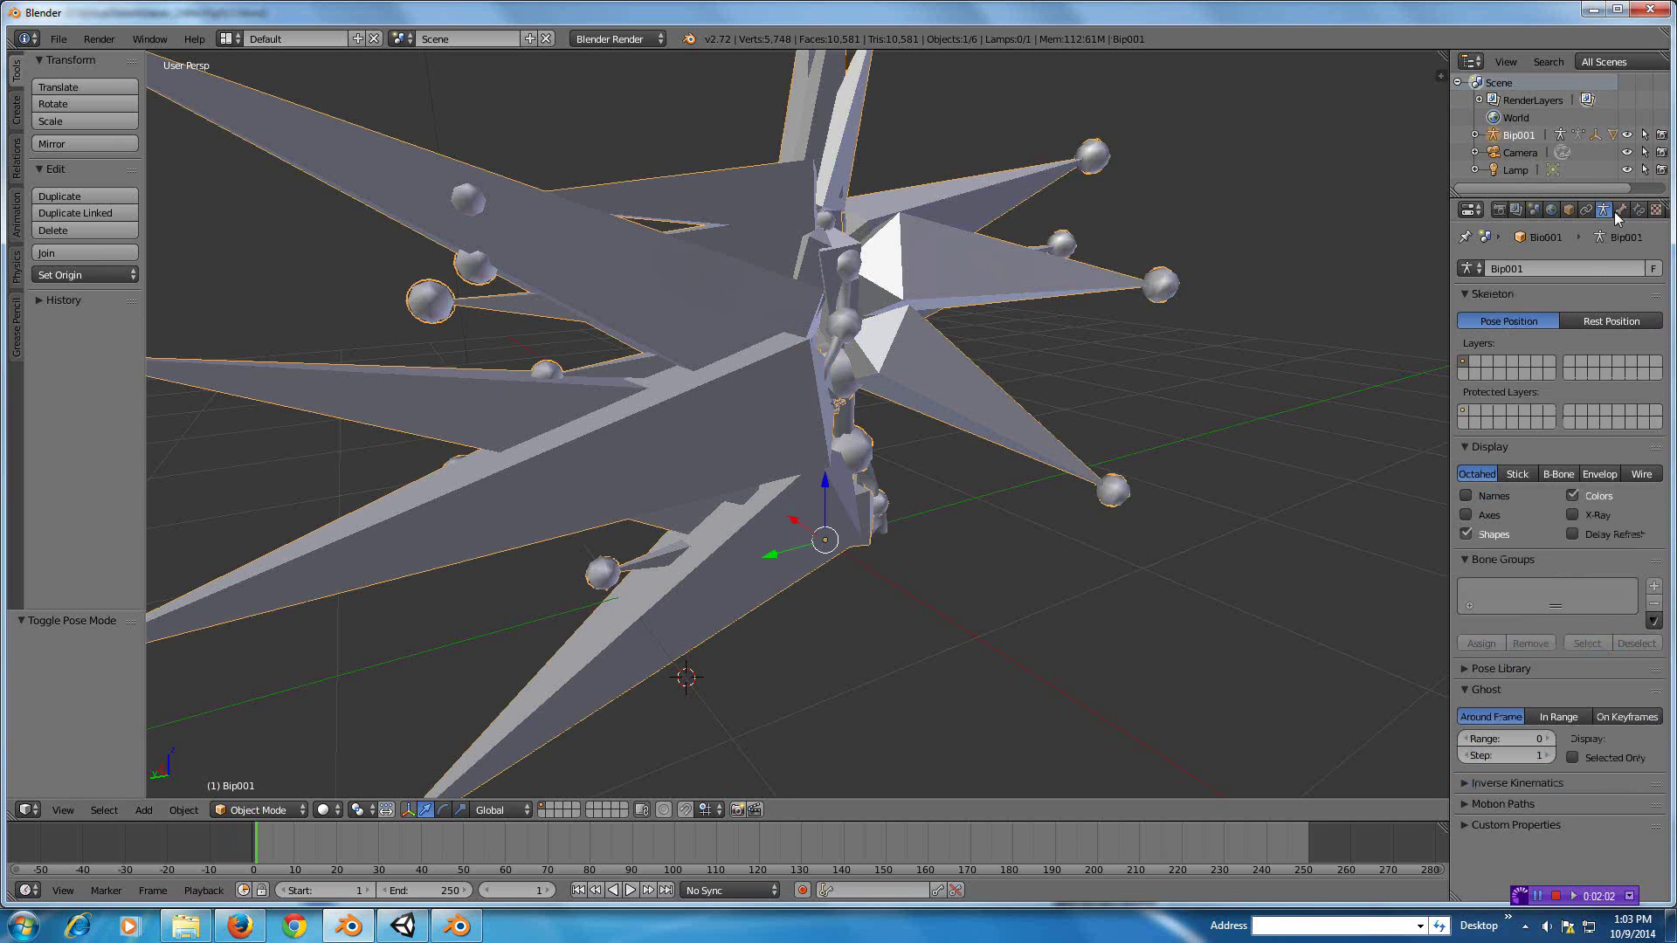
{"action": "left_click", "coordinate": [1562, 475]}
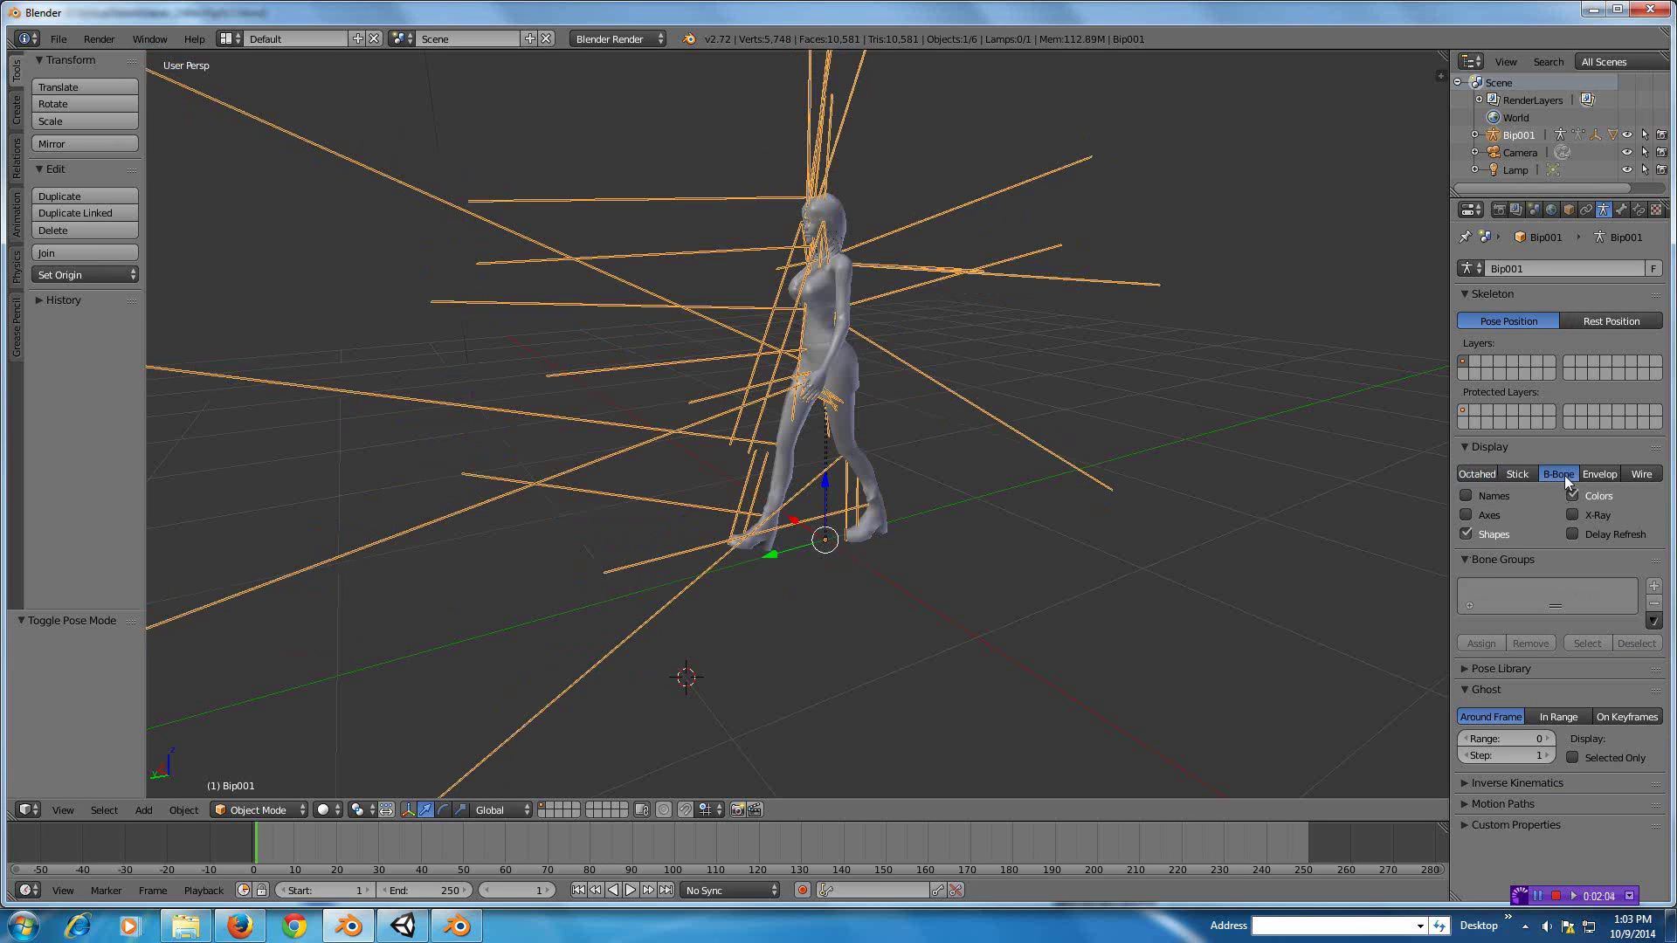
Step: Examine the B-Bone armature around the walking girl's legs, hands and head from different angles
{"action": "middle_click_drag", "start_coordinate": [988, 573], "coordinate": [955, 693]}
{"action": "scroll", "coordinate": [1038, 580], "scroll_direction": "up", "scroll_amount": 3}
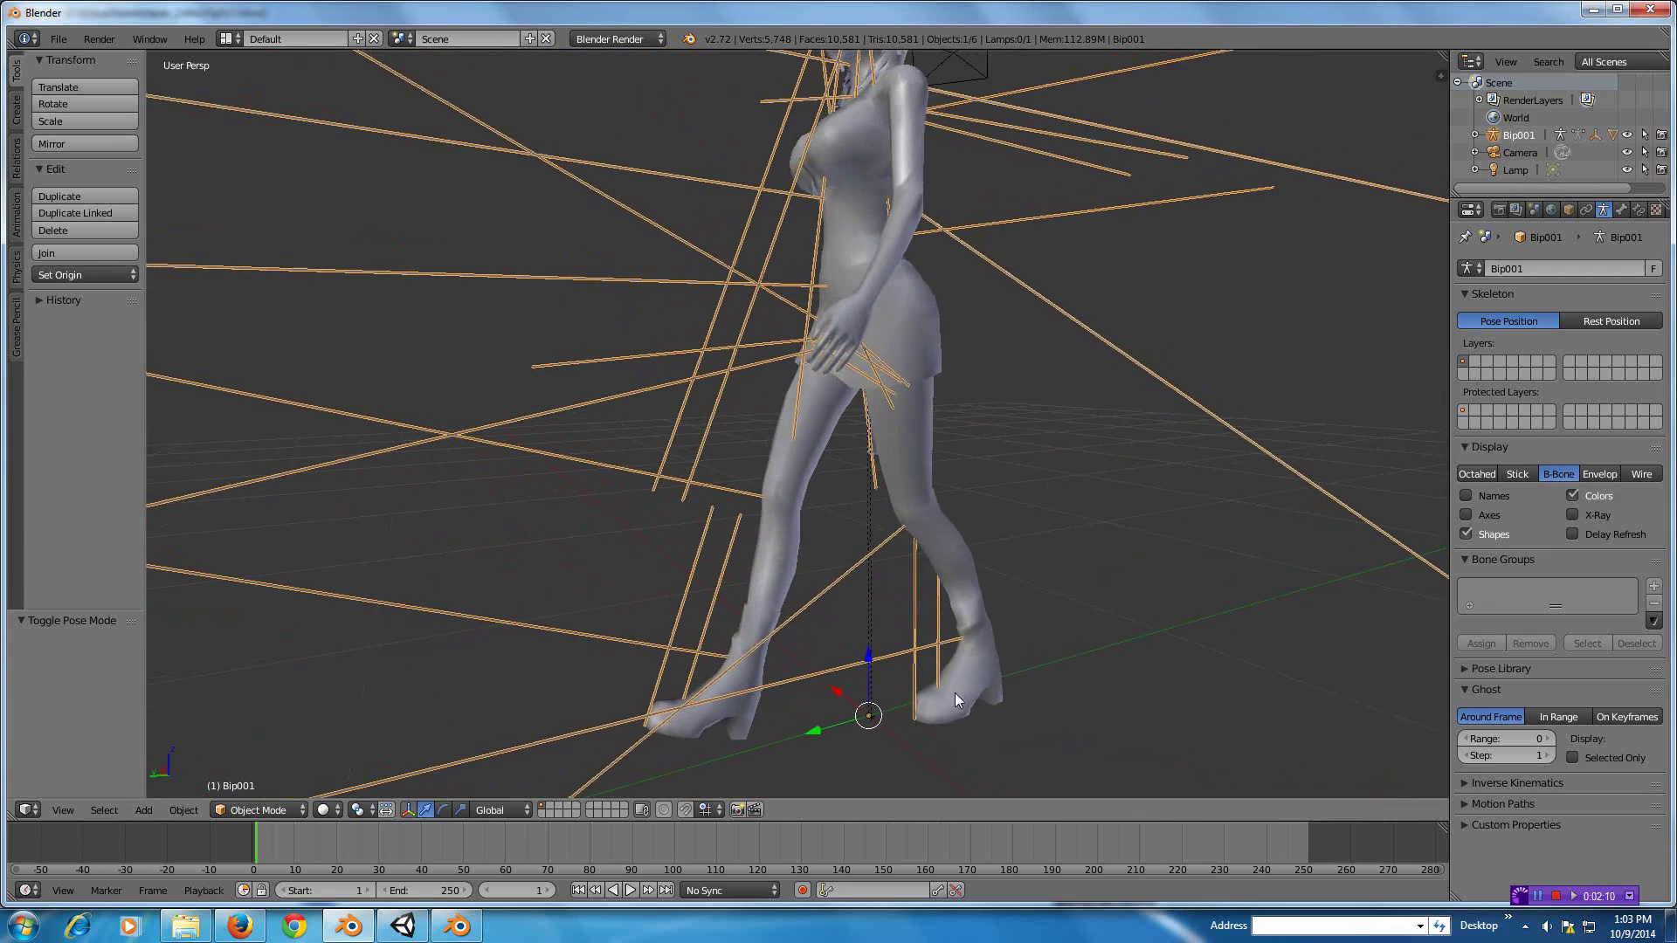
{"action": "scroll", "coordinate": [919, 476], "scroll_direction": "down", "scroll_amount": 1}
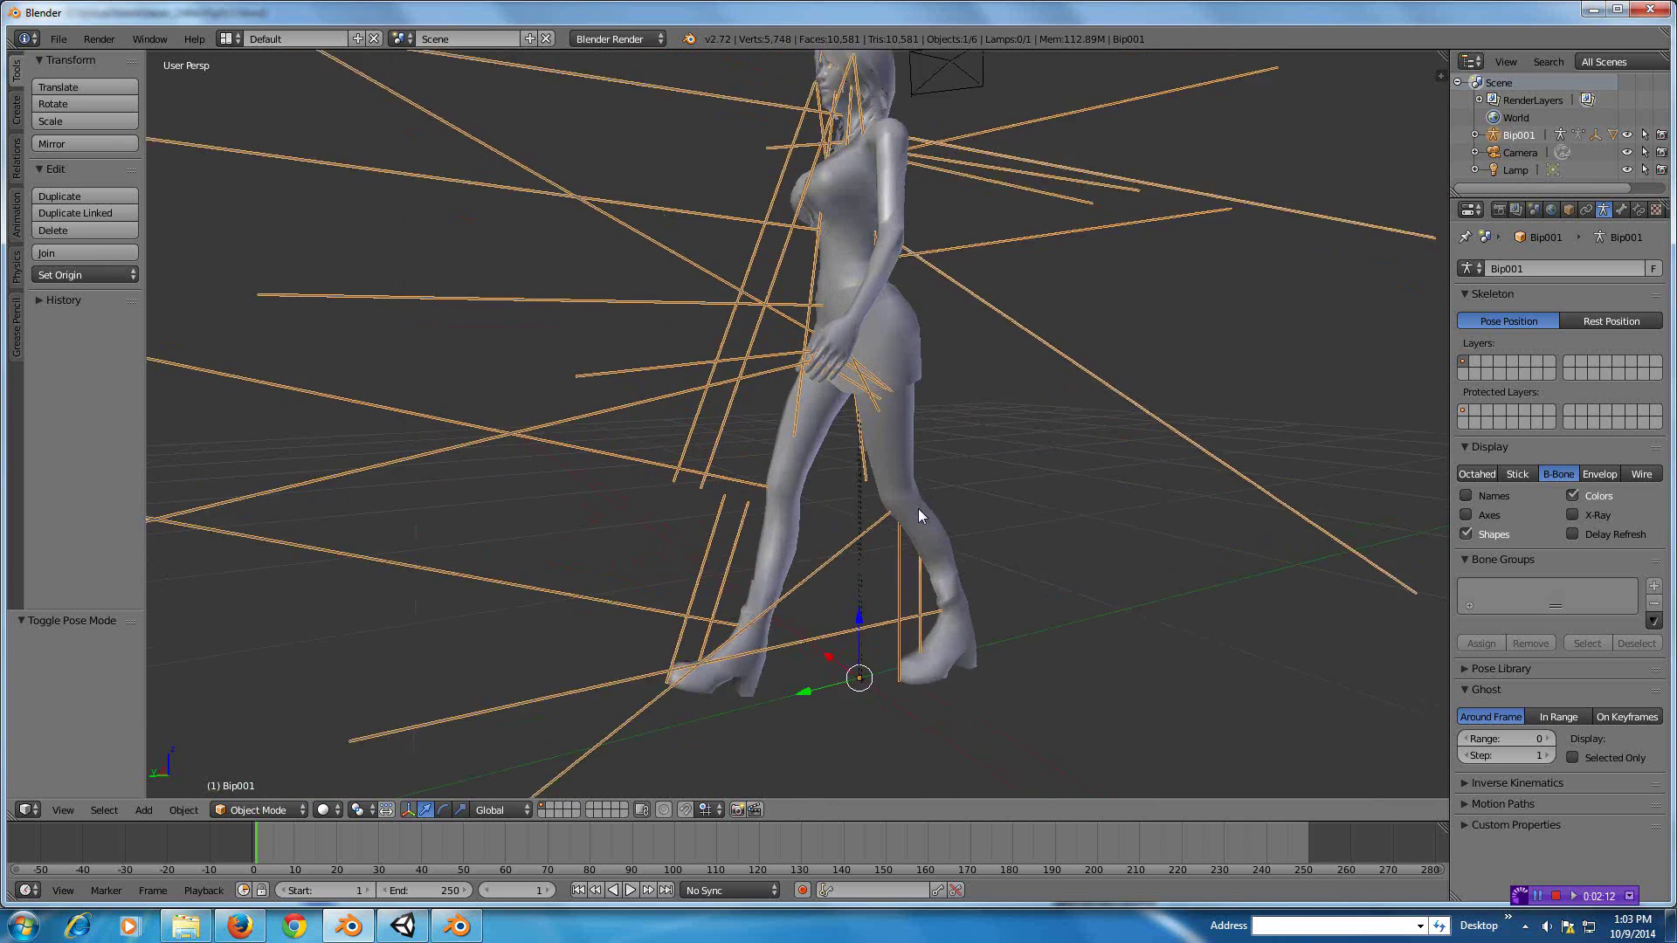
{"action": "middle_click_drag", "start_coordinate": [919, 508], "coordinate": [1003, 496]}
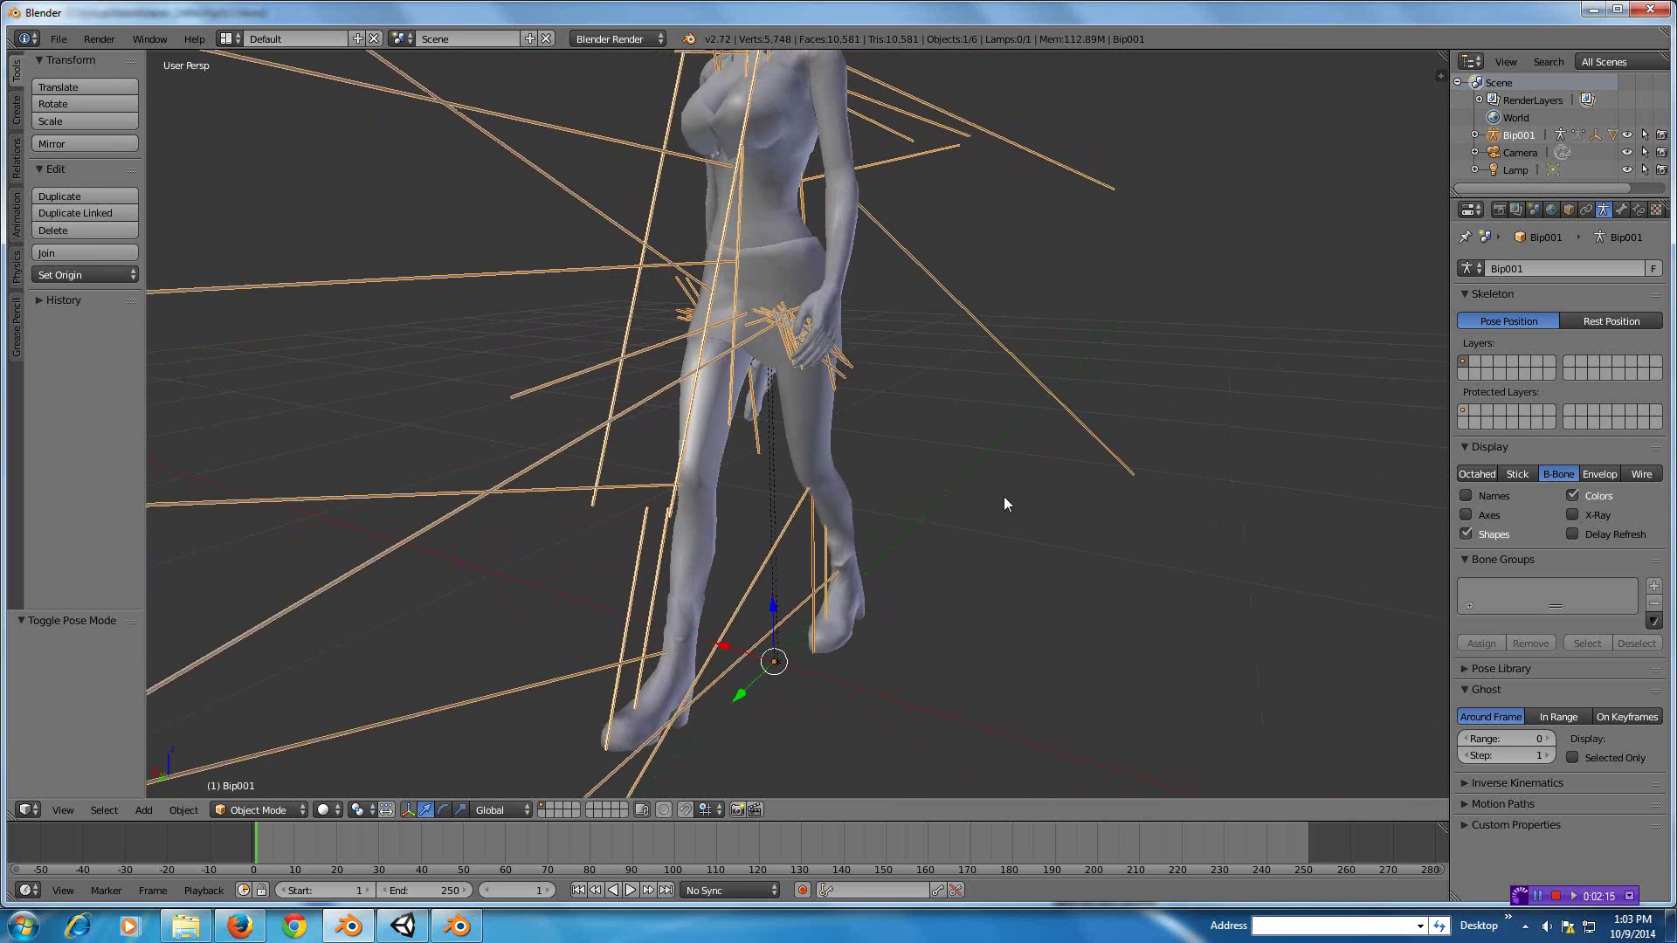
{"action": "scroll", "coordinate": [1004, 498], "scroll_direction": "down", "scroll_amount": 3}
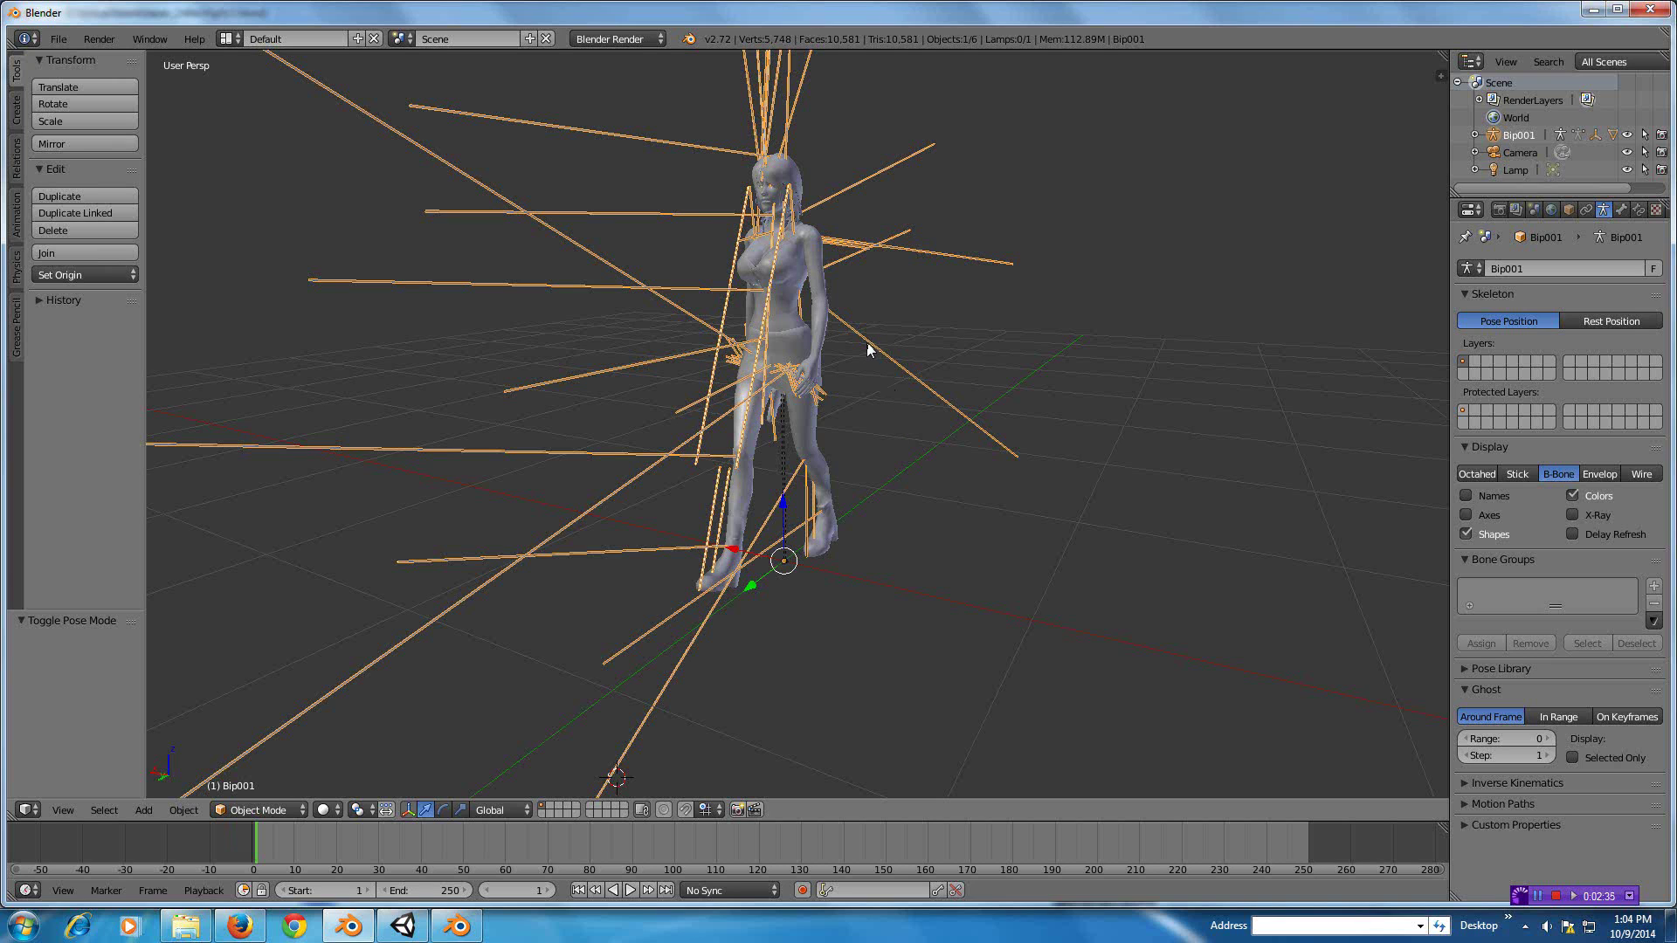
{"action": "middle_click_drag", "start_coordinate": [869, 349], "coordinate": [762, 489]}
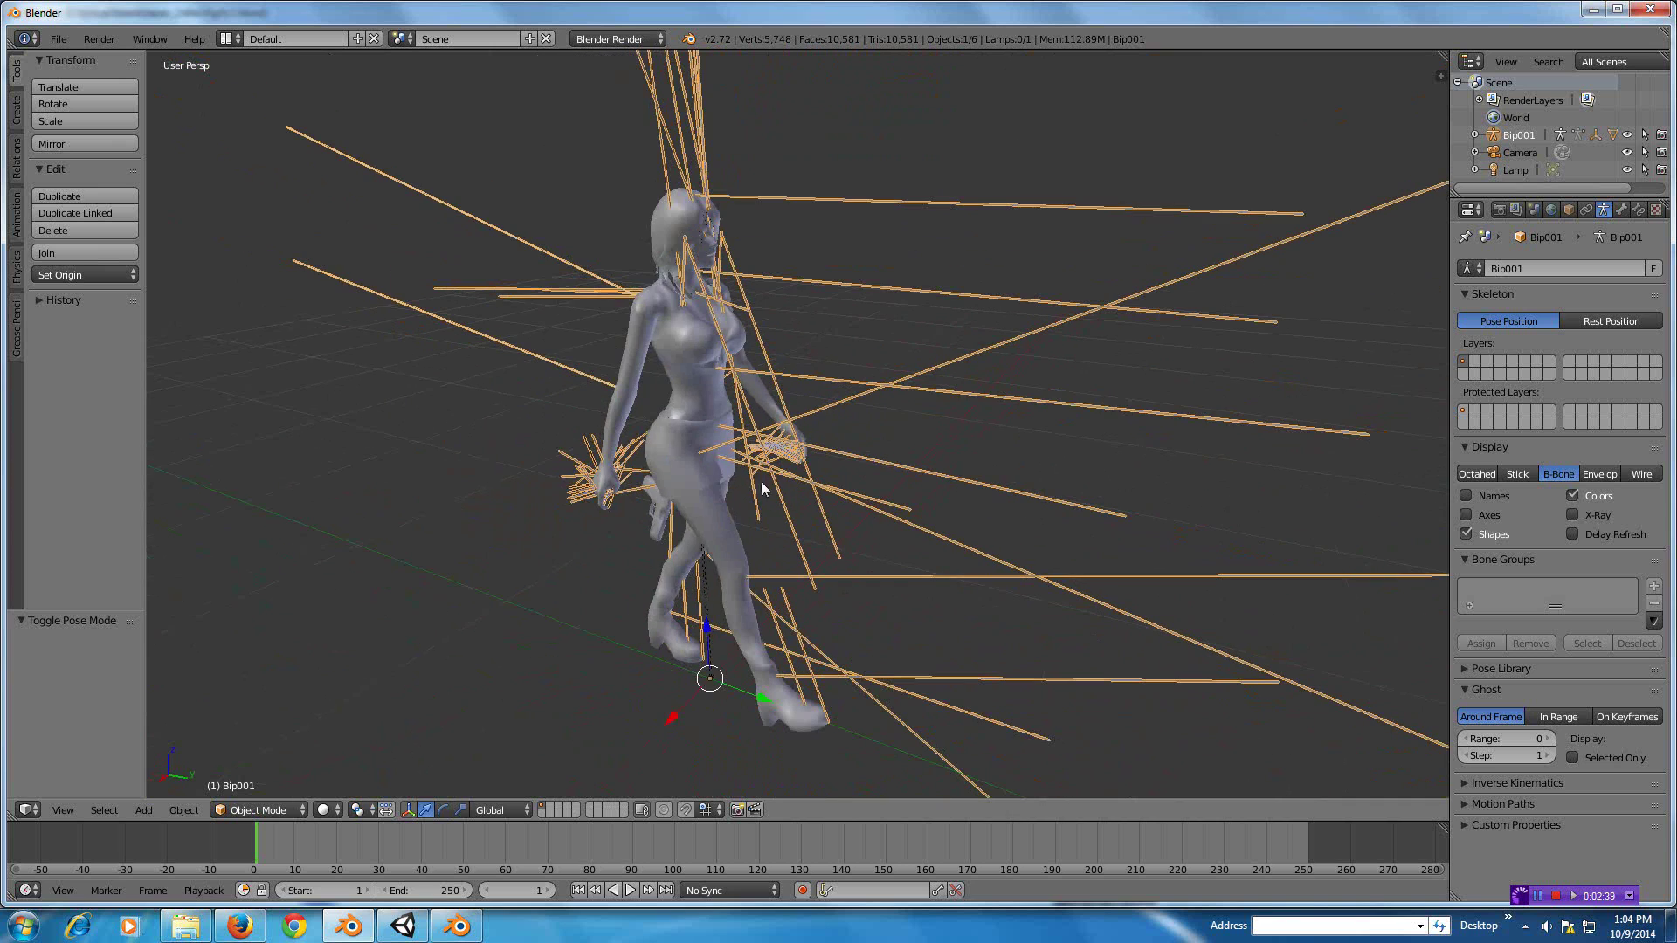
Step: Return to the Rigify5.blend window, revisit the Rigify video in Firefox, and examine the metarig character again from a higher angle
{"action": "left_click", "coordinate": [354, 927]}
{"action": "middle_click_drag", "start_coordinate": [765, 576], "coordinate": [734, 561]}
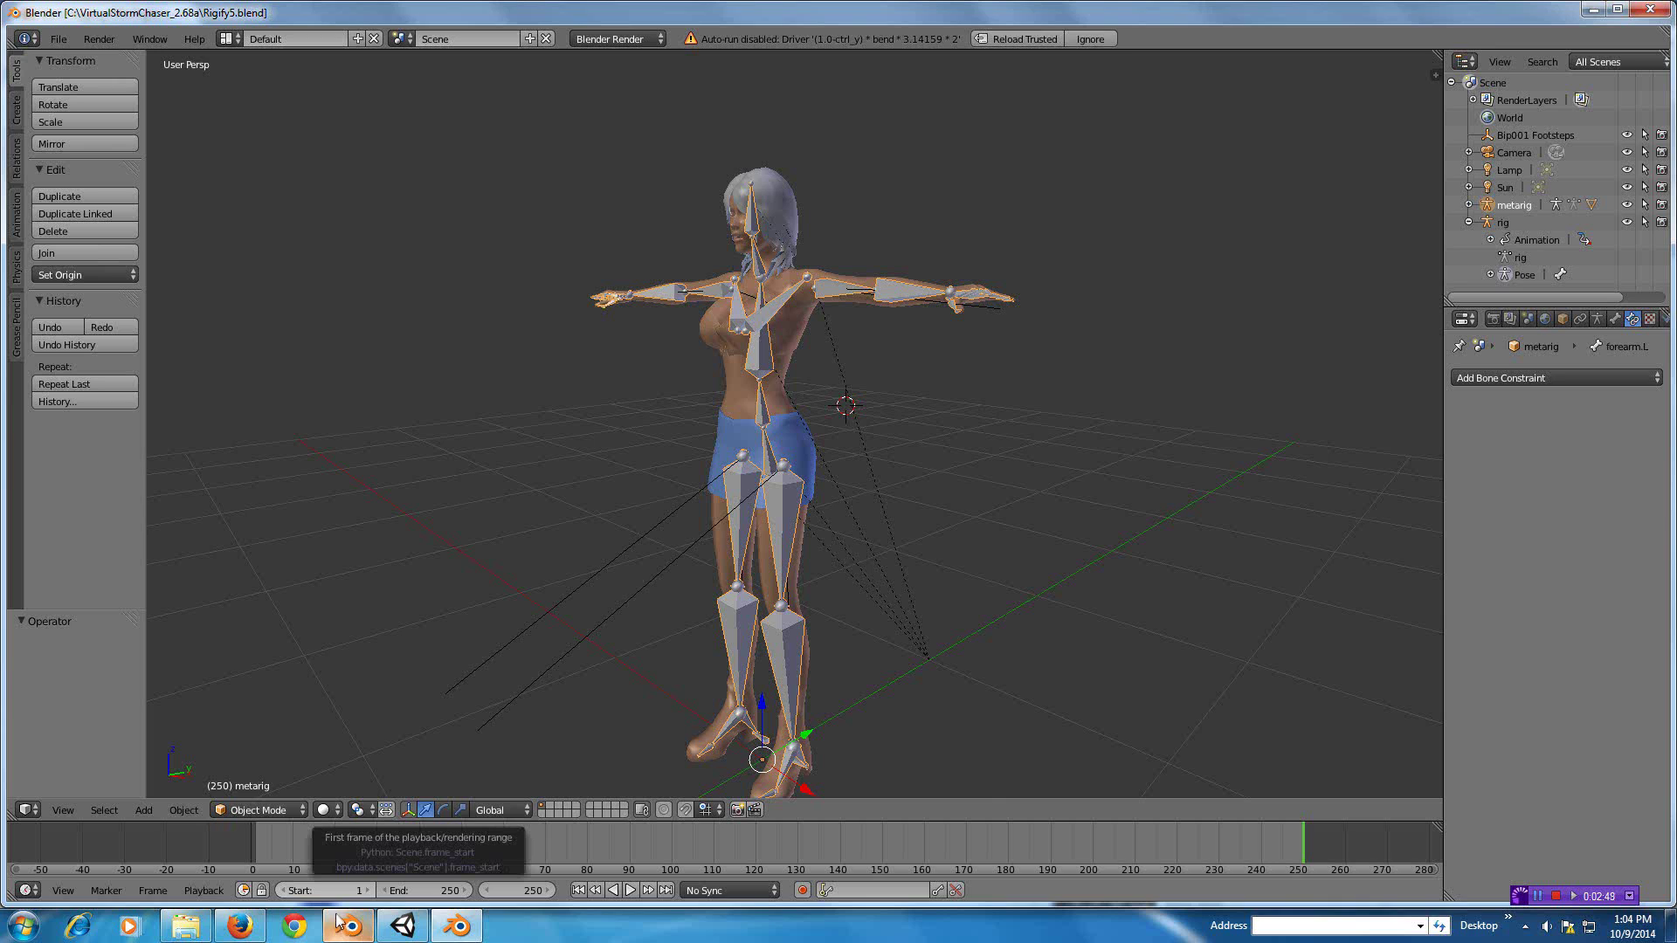
{"action": "left_click", "coordinate": [248, 930]}
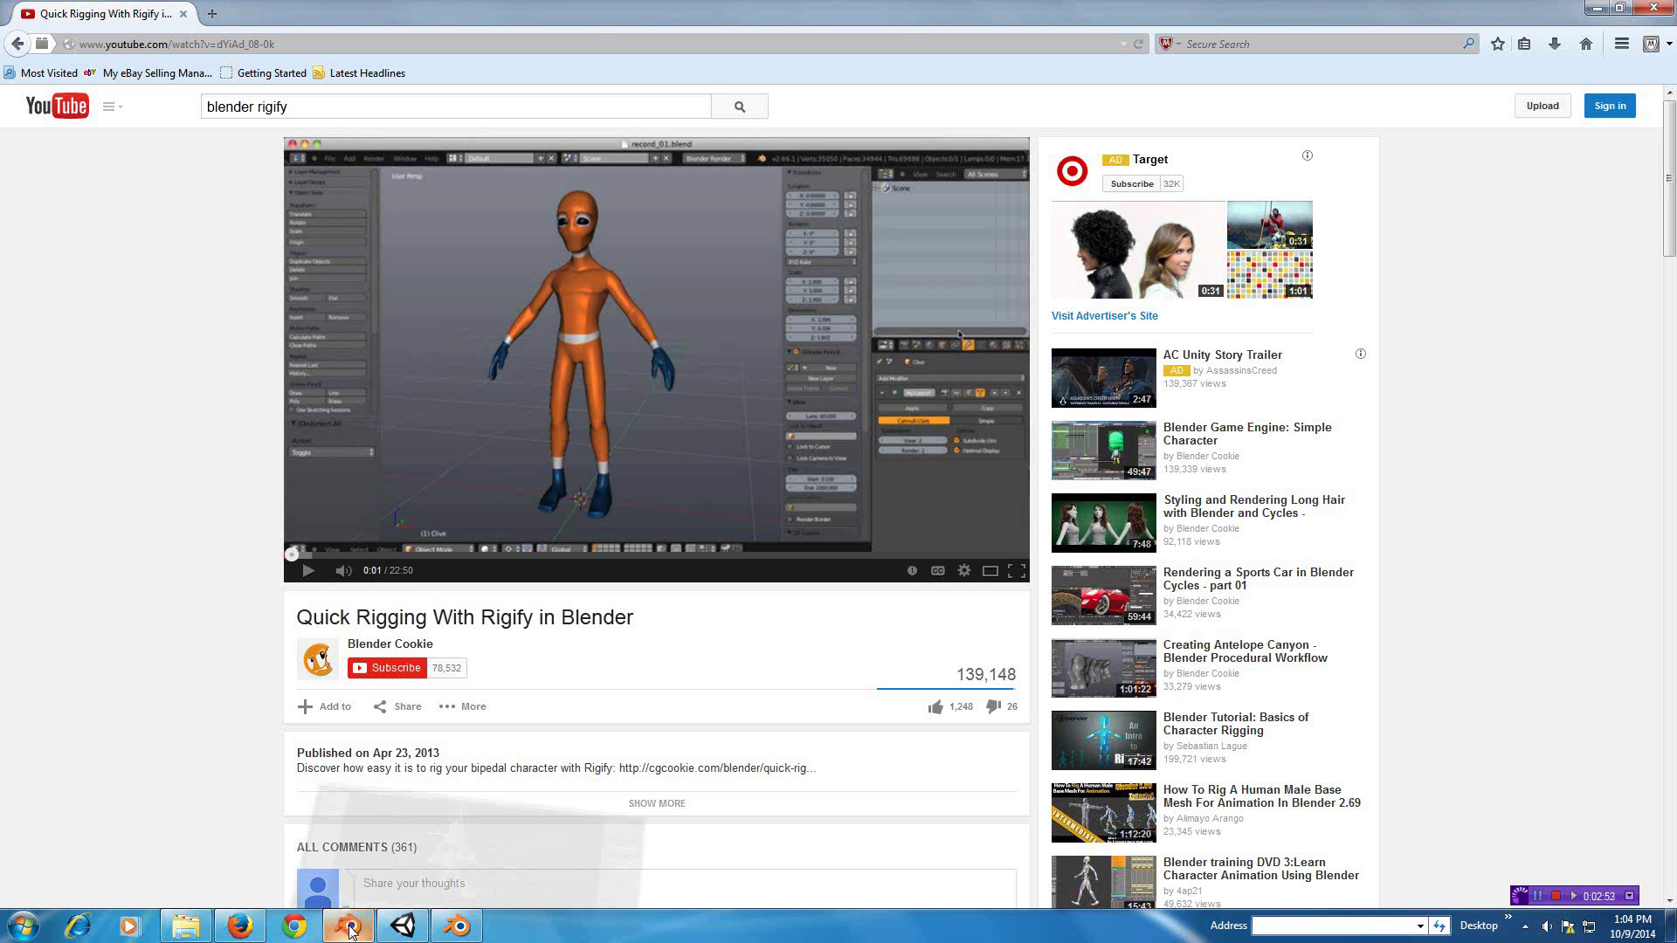
{"action": "left_click", "coordinate": [397, 895]}
{"action": "left_click", "coordinate": [456, 926]}
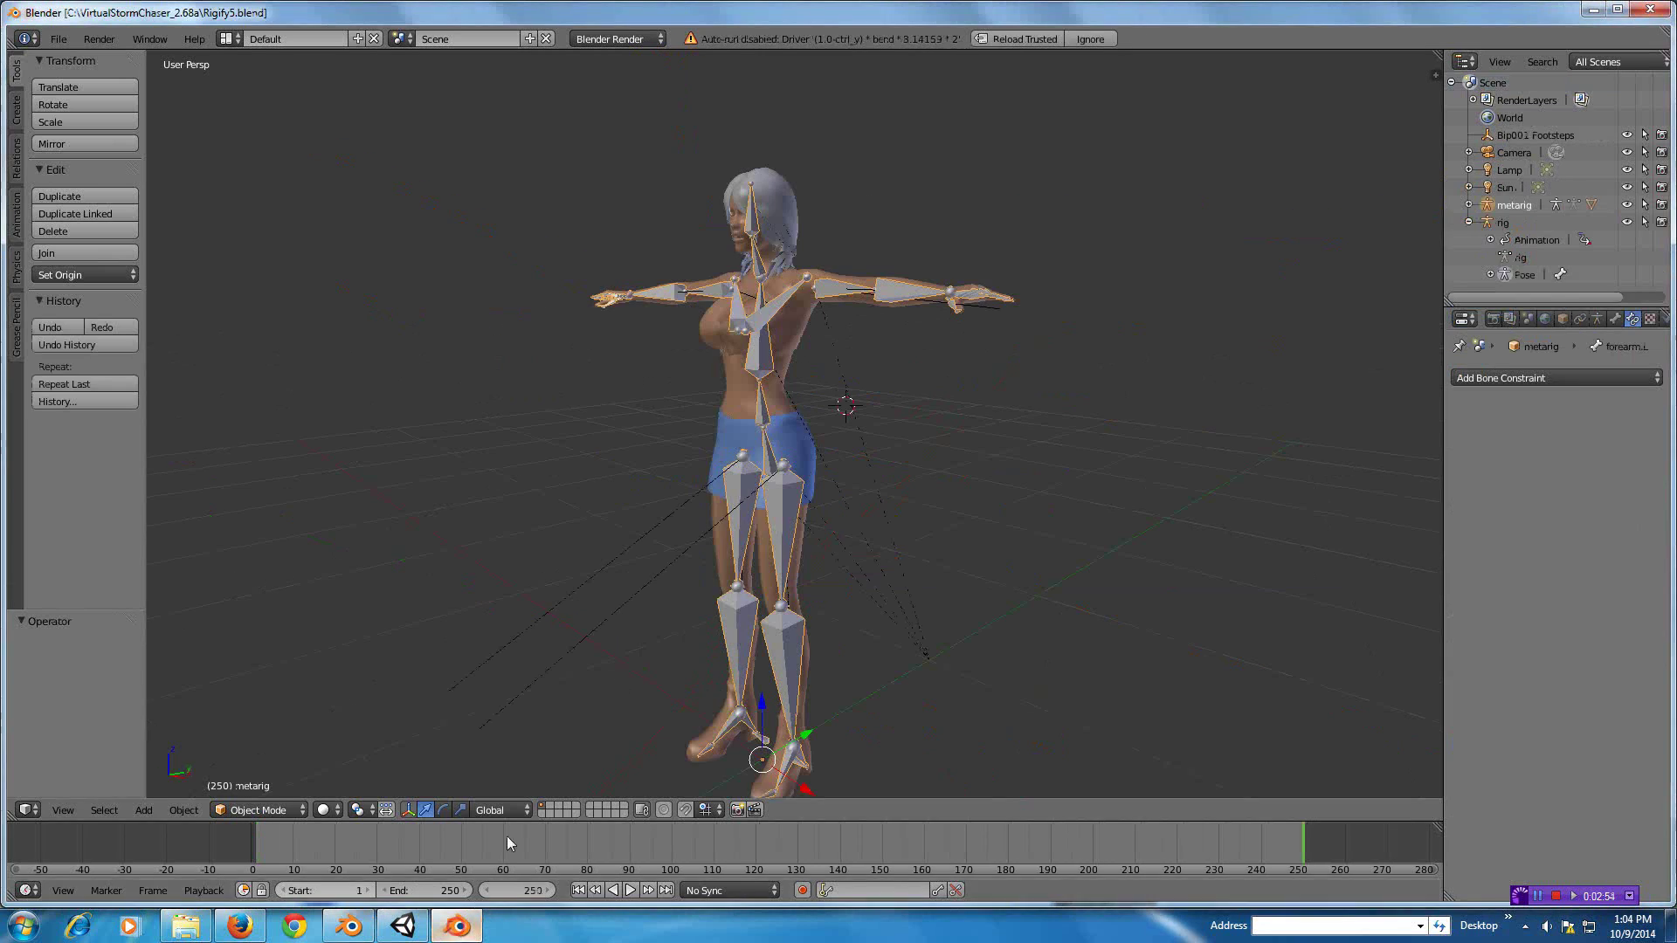
{"action": "middle_click_drag", "start_coordinate": [731, 522], "coordinate": [765, 325]}
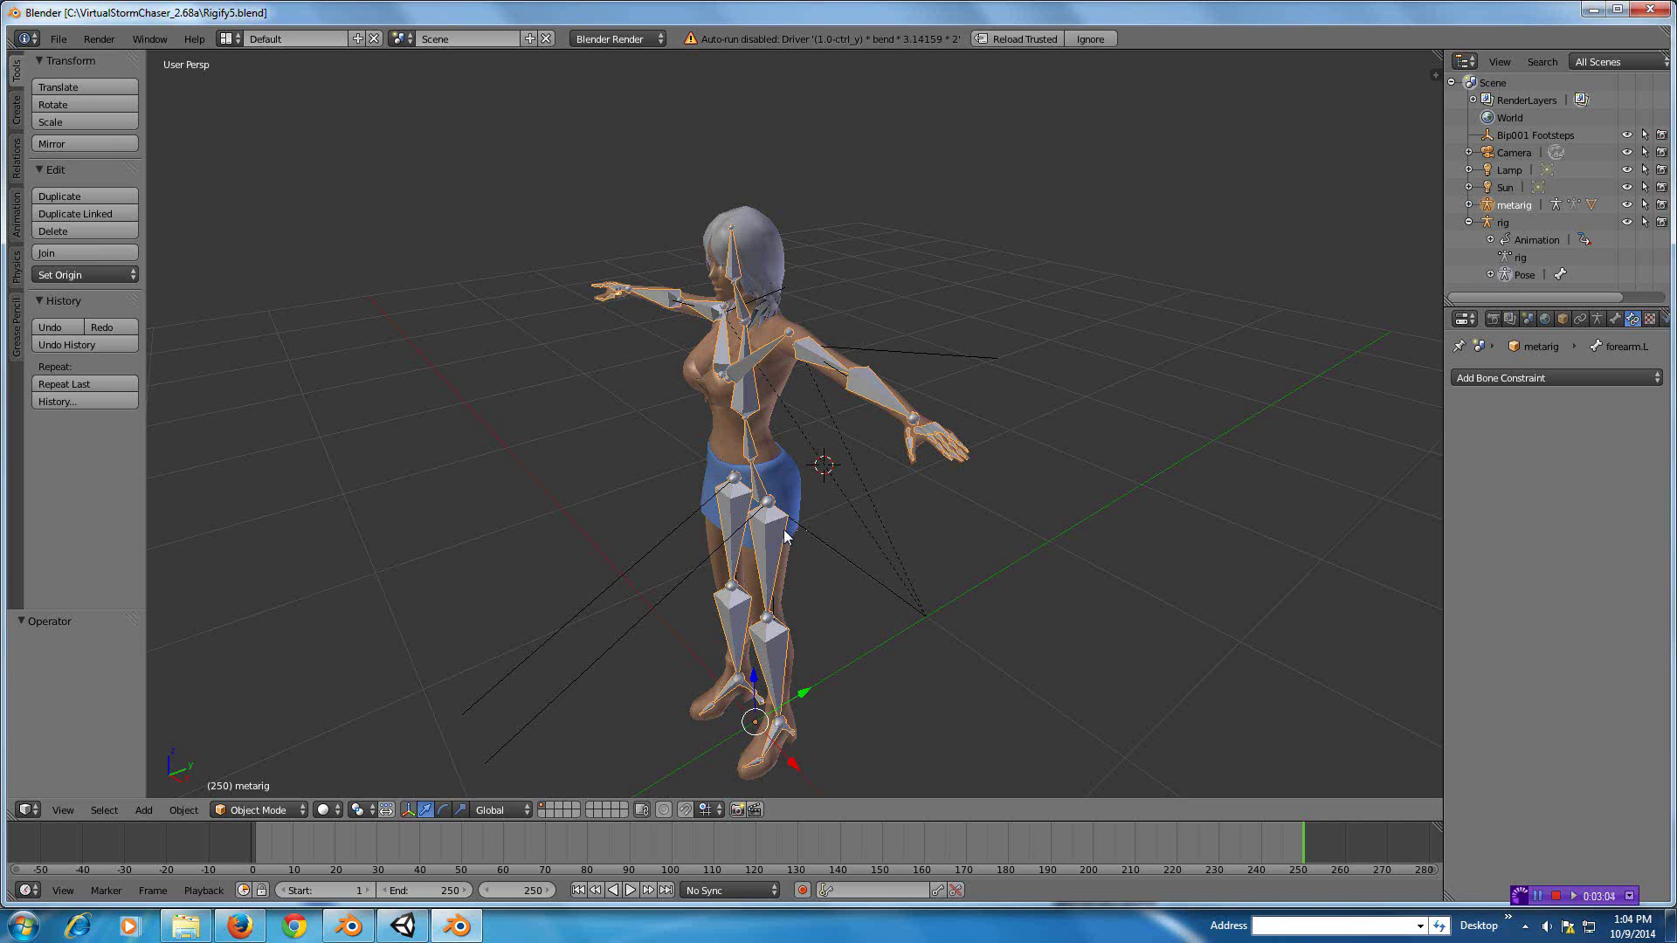
Step: Switch to Unity and examine the three female characters standing in the MainCityScene street
{"action": "left_click", "coordinate": [417, 923]}
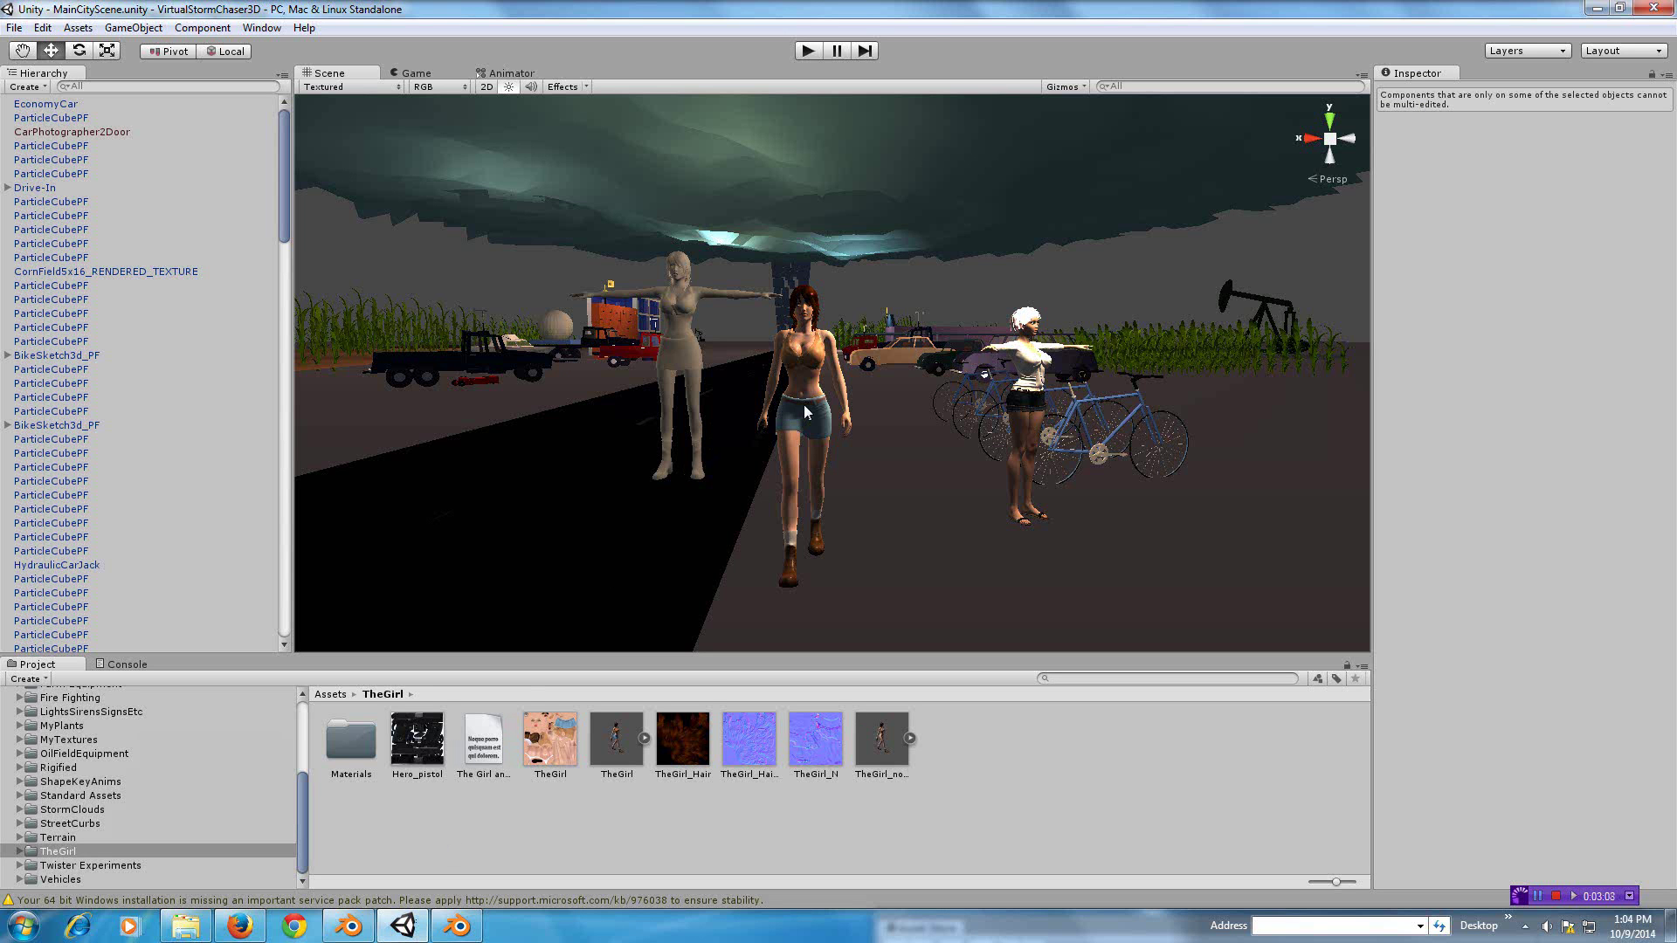
{"action": "middle_click_drag", "start_coordinate": [803, 405], "coordinate": [849, 428]}
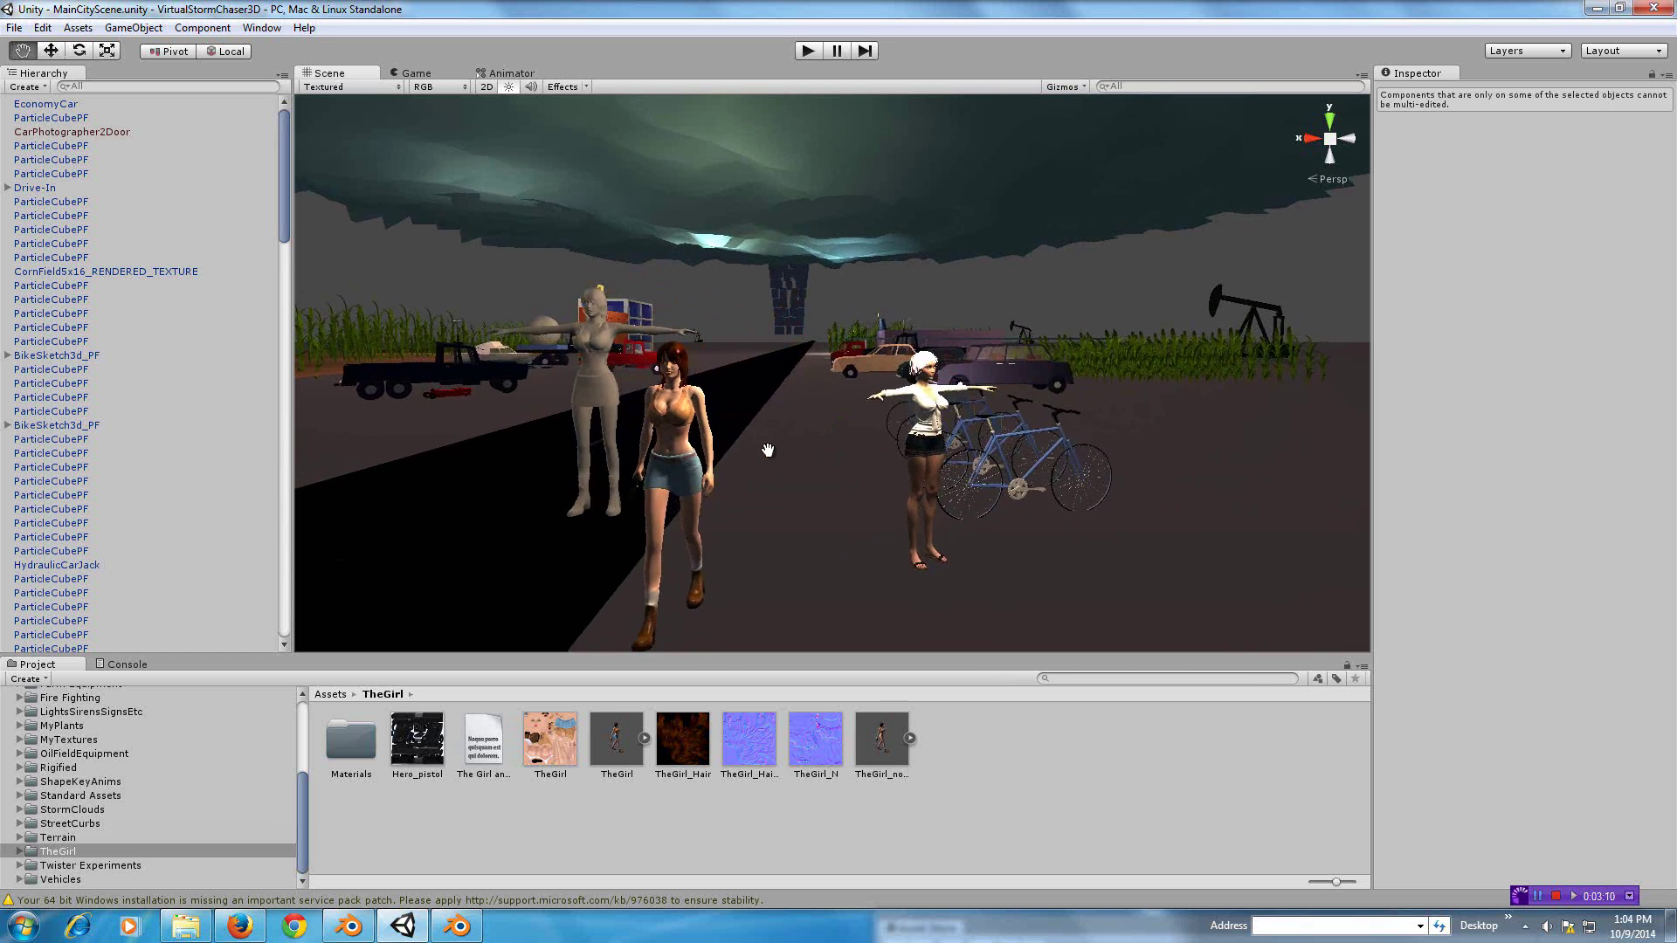
{"action": "scroll", "coordinate": [849, 427], "scroll_direction": "up", "scroll_amount": 5}
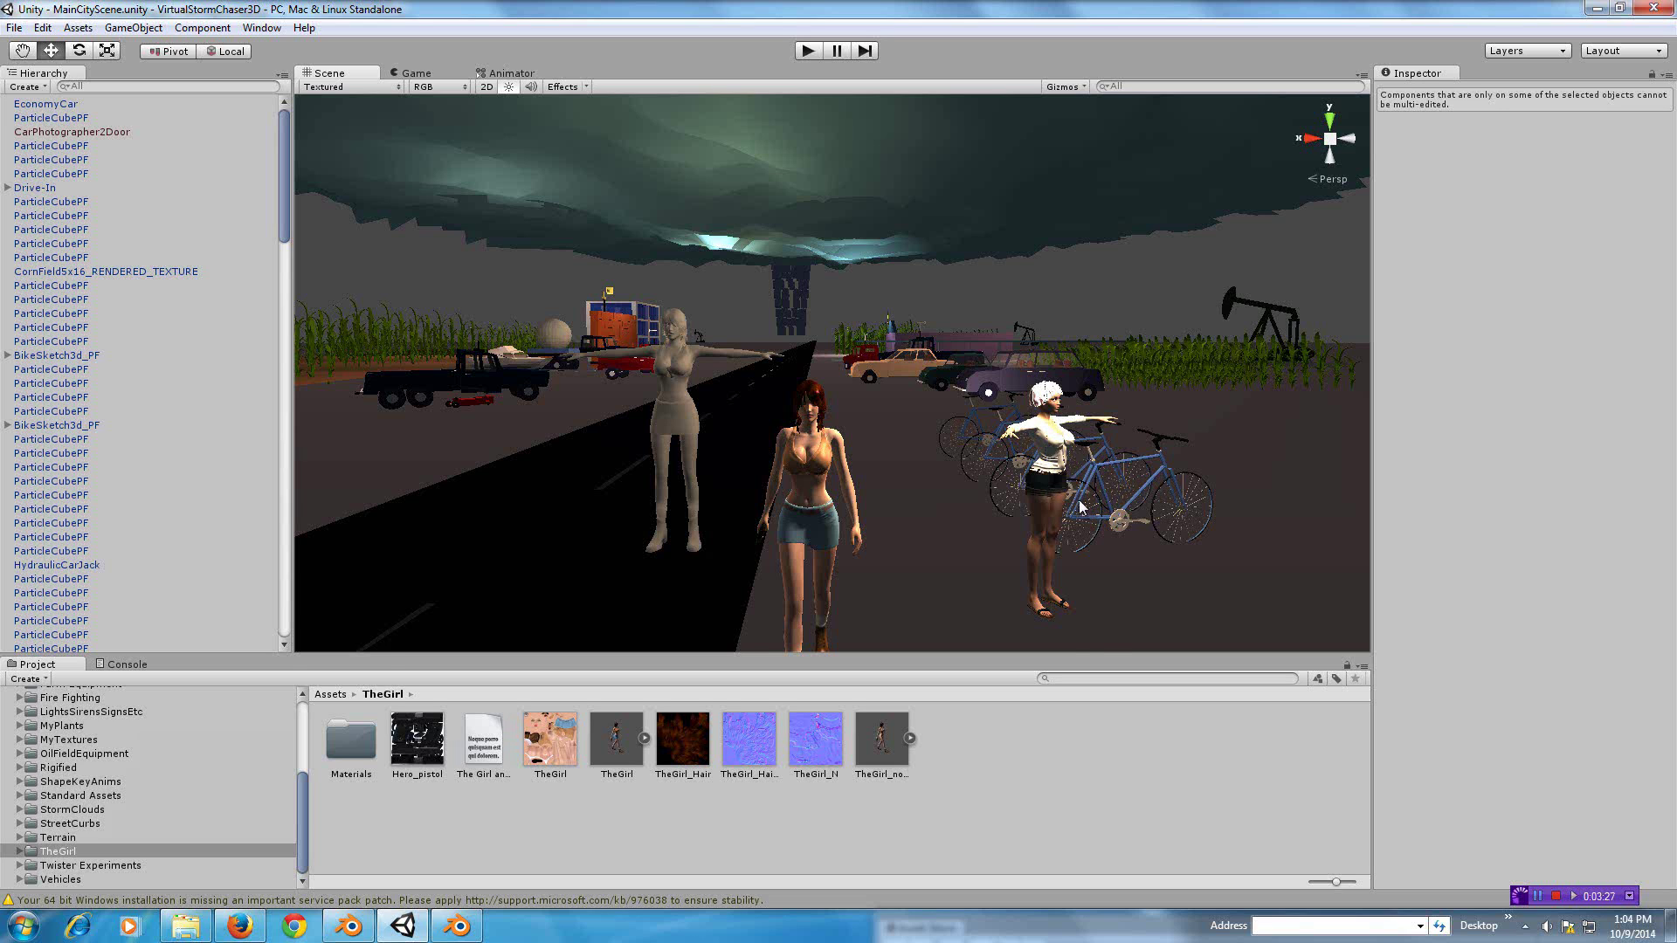
{"action": "scroll", "coordinate": [1080, 506], "scroll_direction": "up", "scroll_amount": 2}
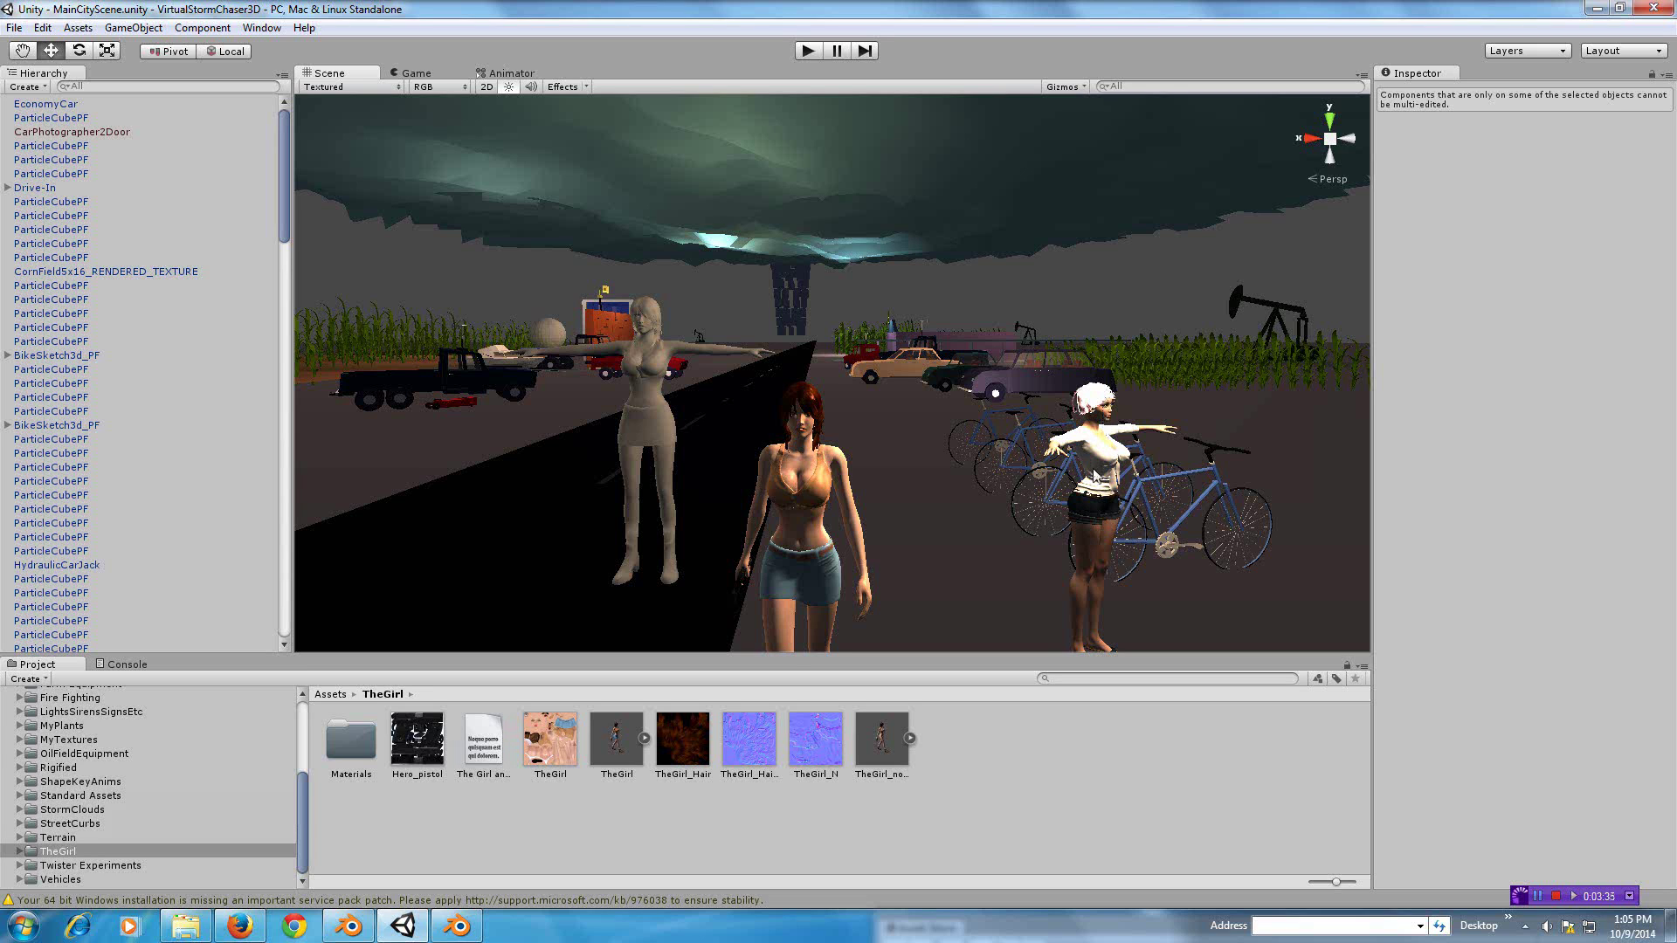
Step: Examine the three female characters in the street and select the grey T-posed Rigify5 figure to inspect its components
{"action": "scroll", "coordinate": [1096, 471], "scroll_direction": "down", "scroll_amount": 2}
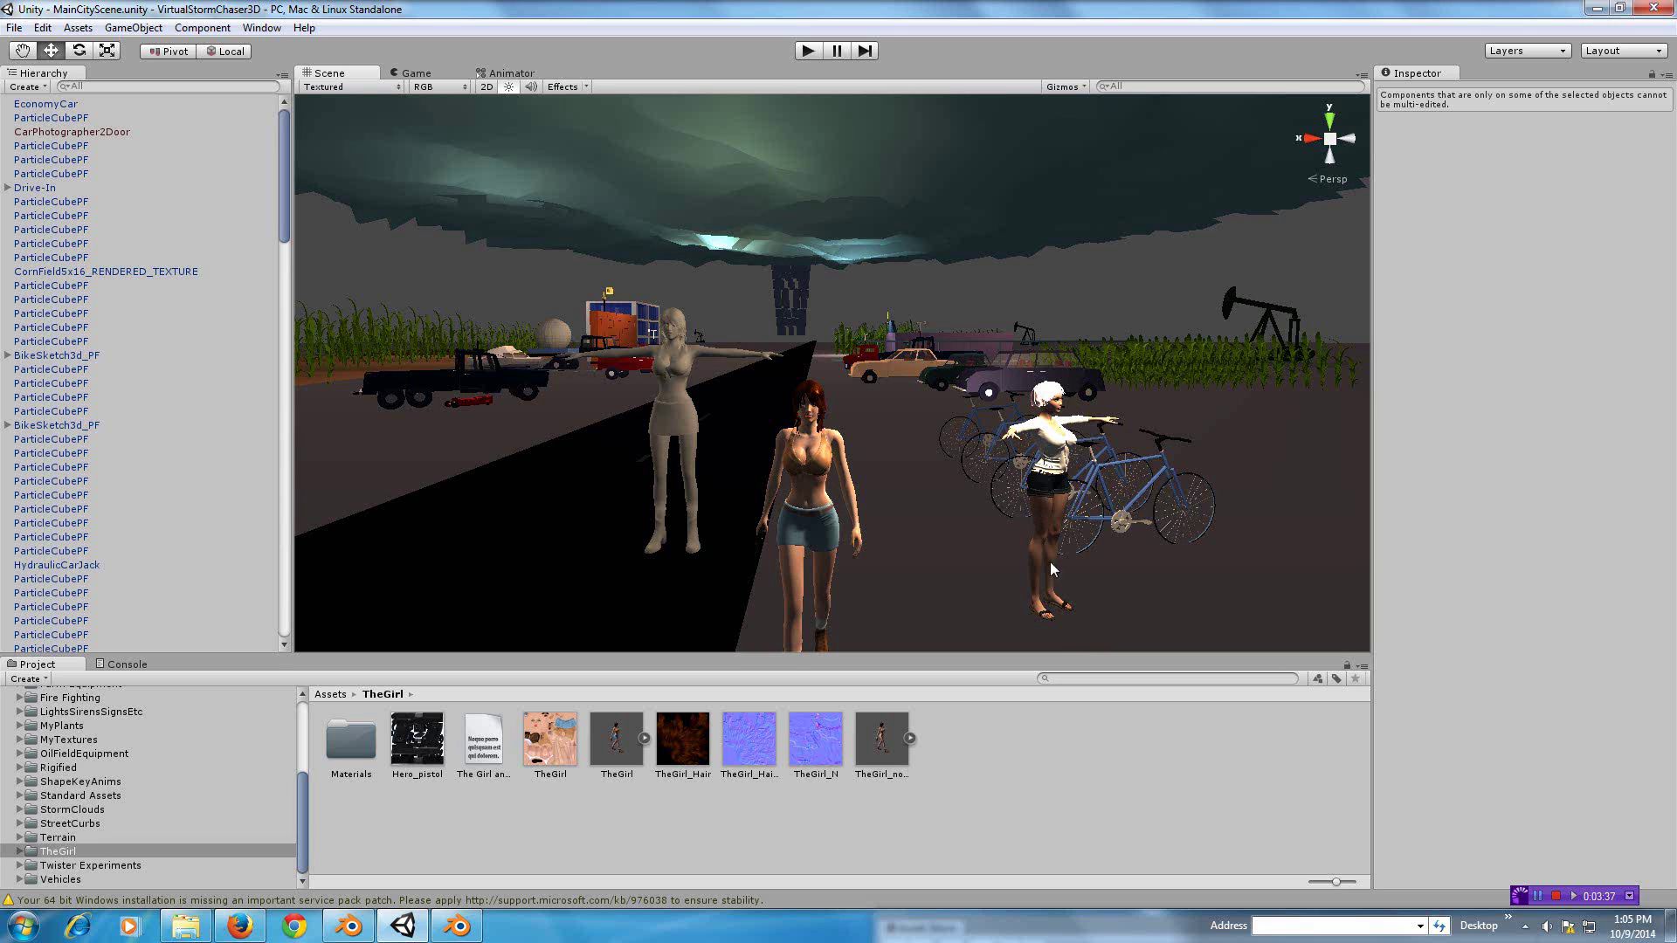
{"action": "scroll", "coordinate": [925, 544], "scroll_direction": "up", "scroll_amount": 2}
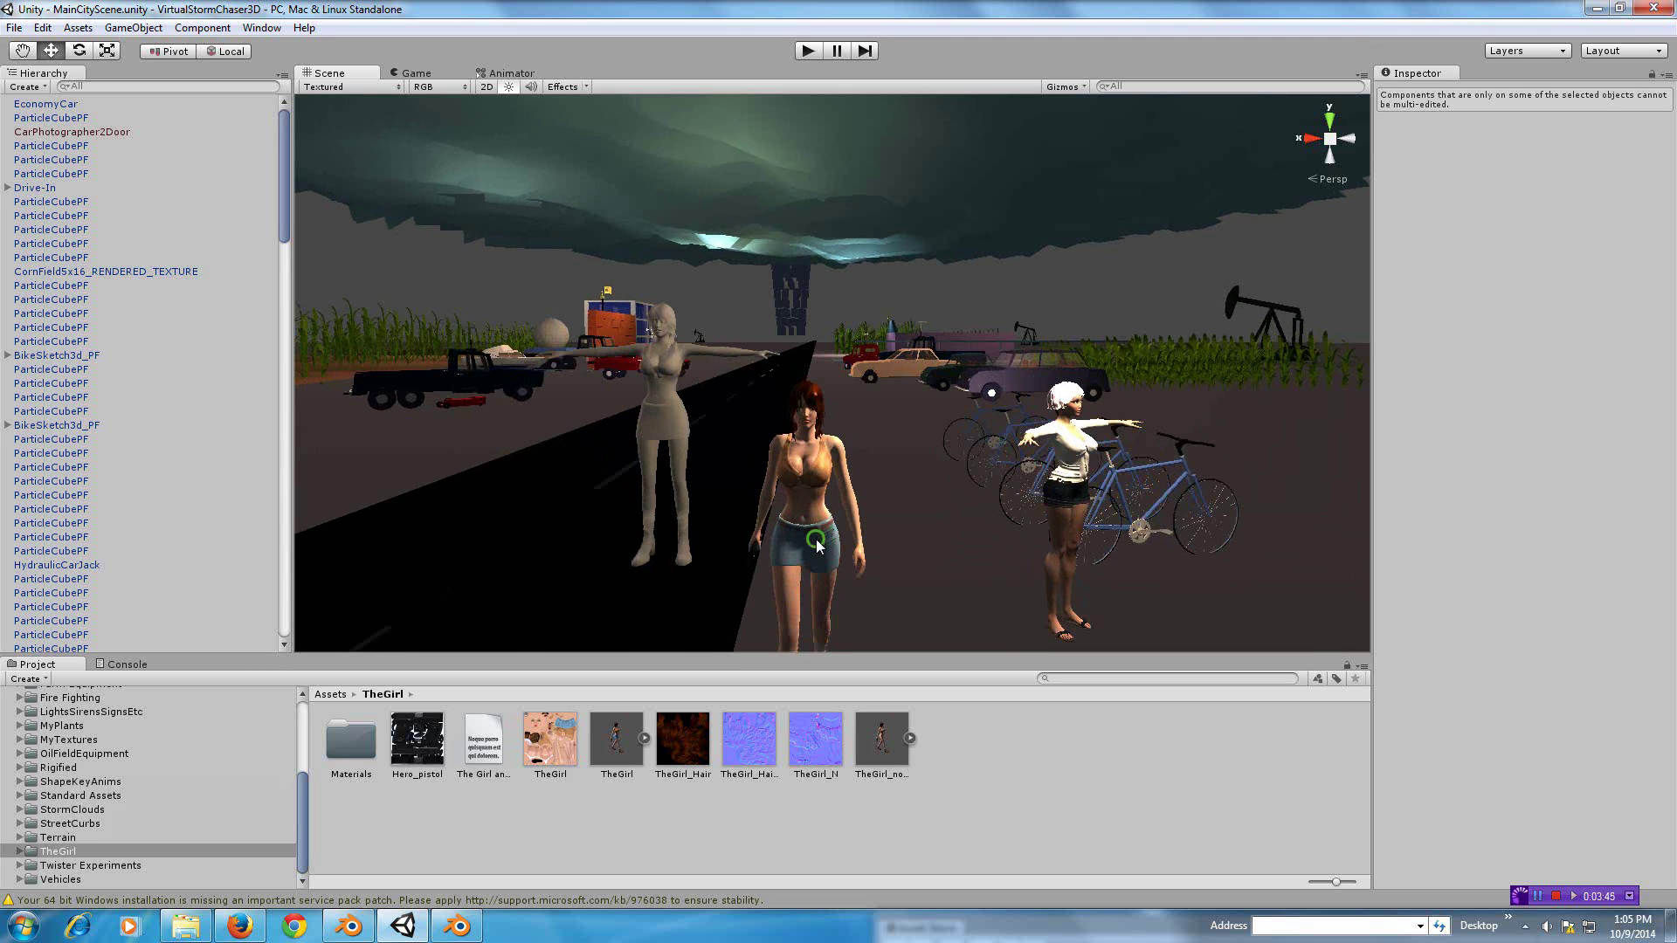
{"action": "middle_click_drag", "start_coordinate": [817, 546], "coordinate": [791, 447]}
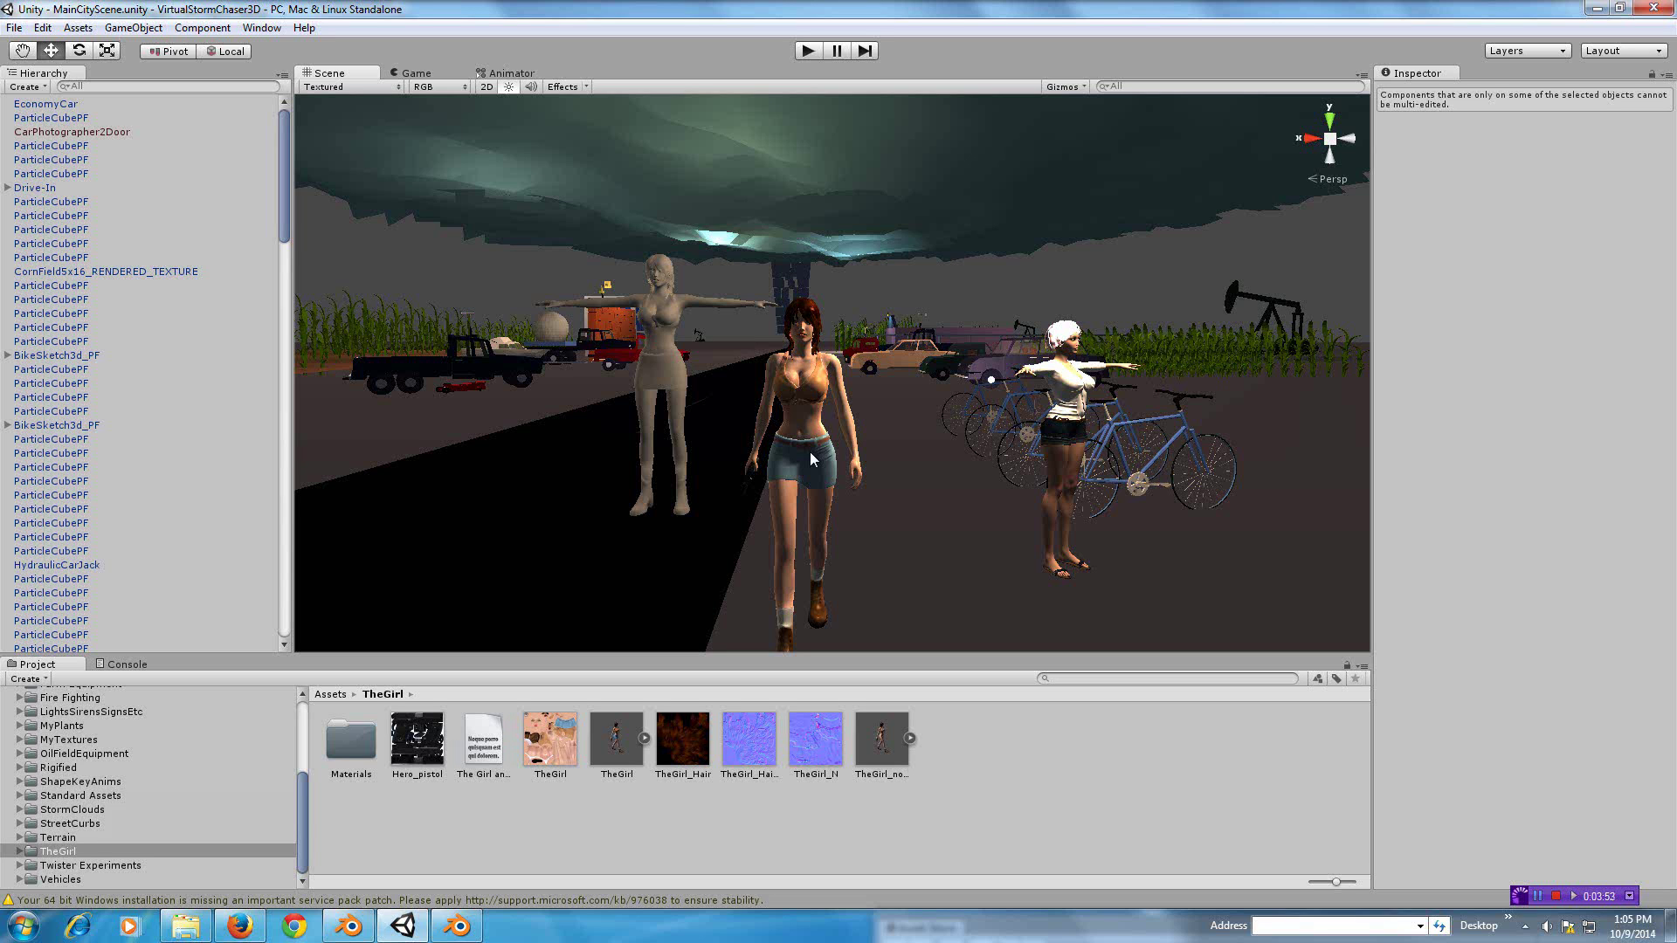
{"action": "middle_click_drag", "start_coordinate": [867, 442], "coordinate": [657, 338]}
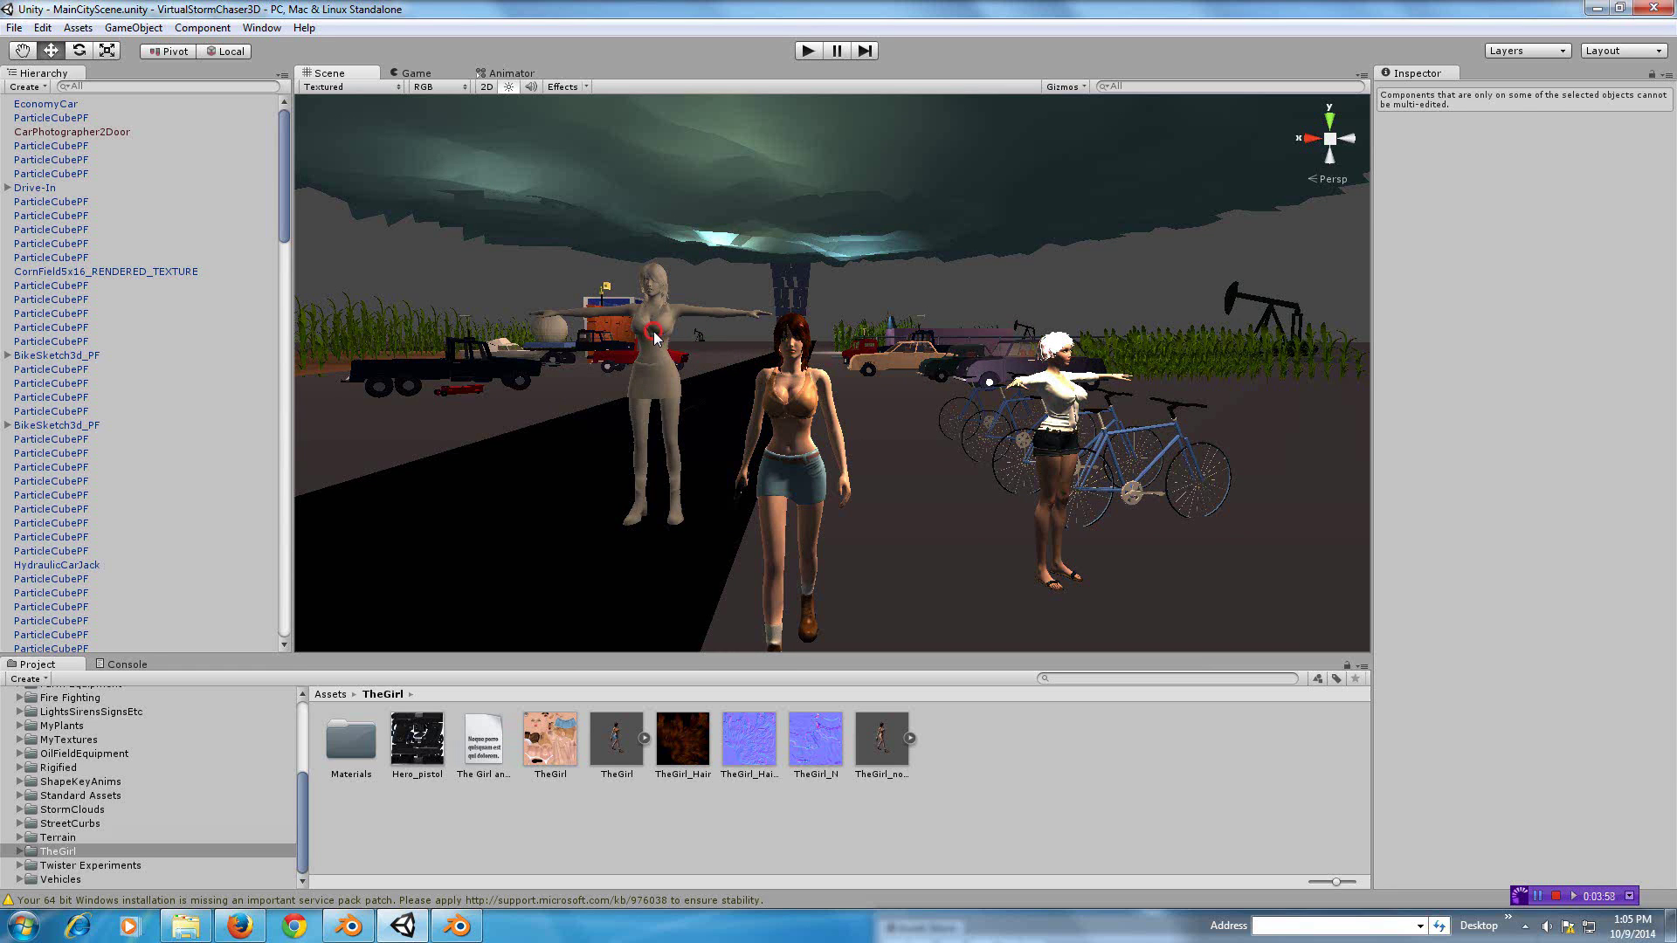
{"action": "left_click", "coordinate": [656, 338]}
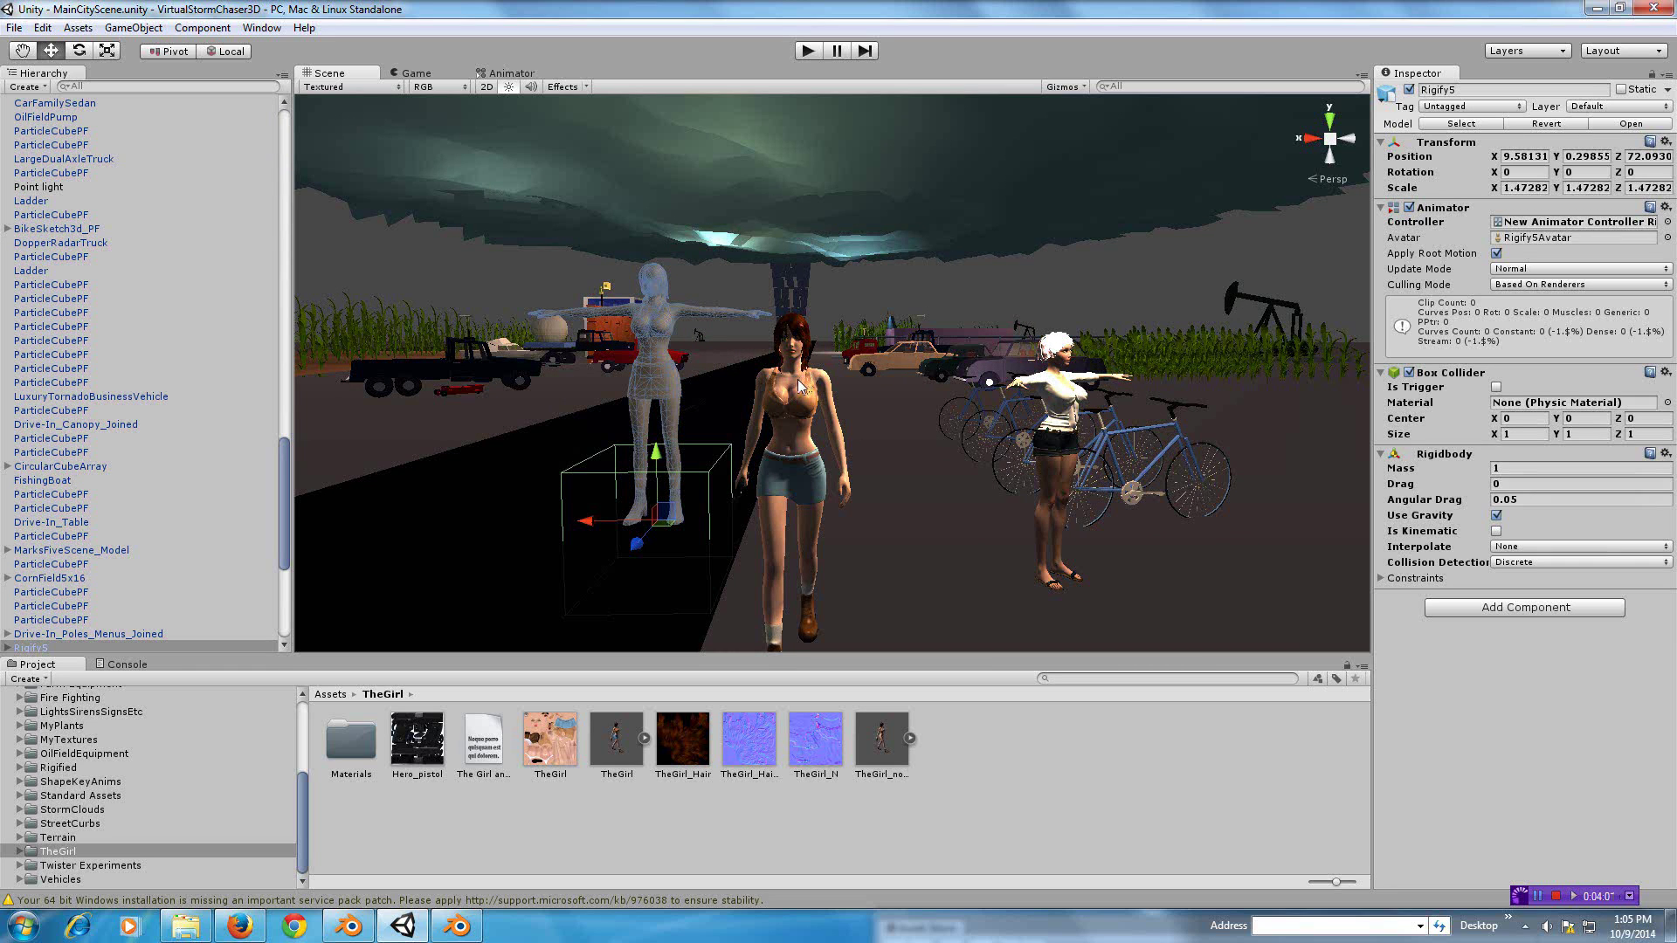
{"action": "scroll", "coordinate": [686, 406], "scroll_direction": "down", "scroll_amount": 2}
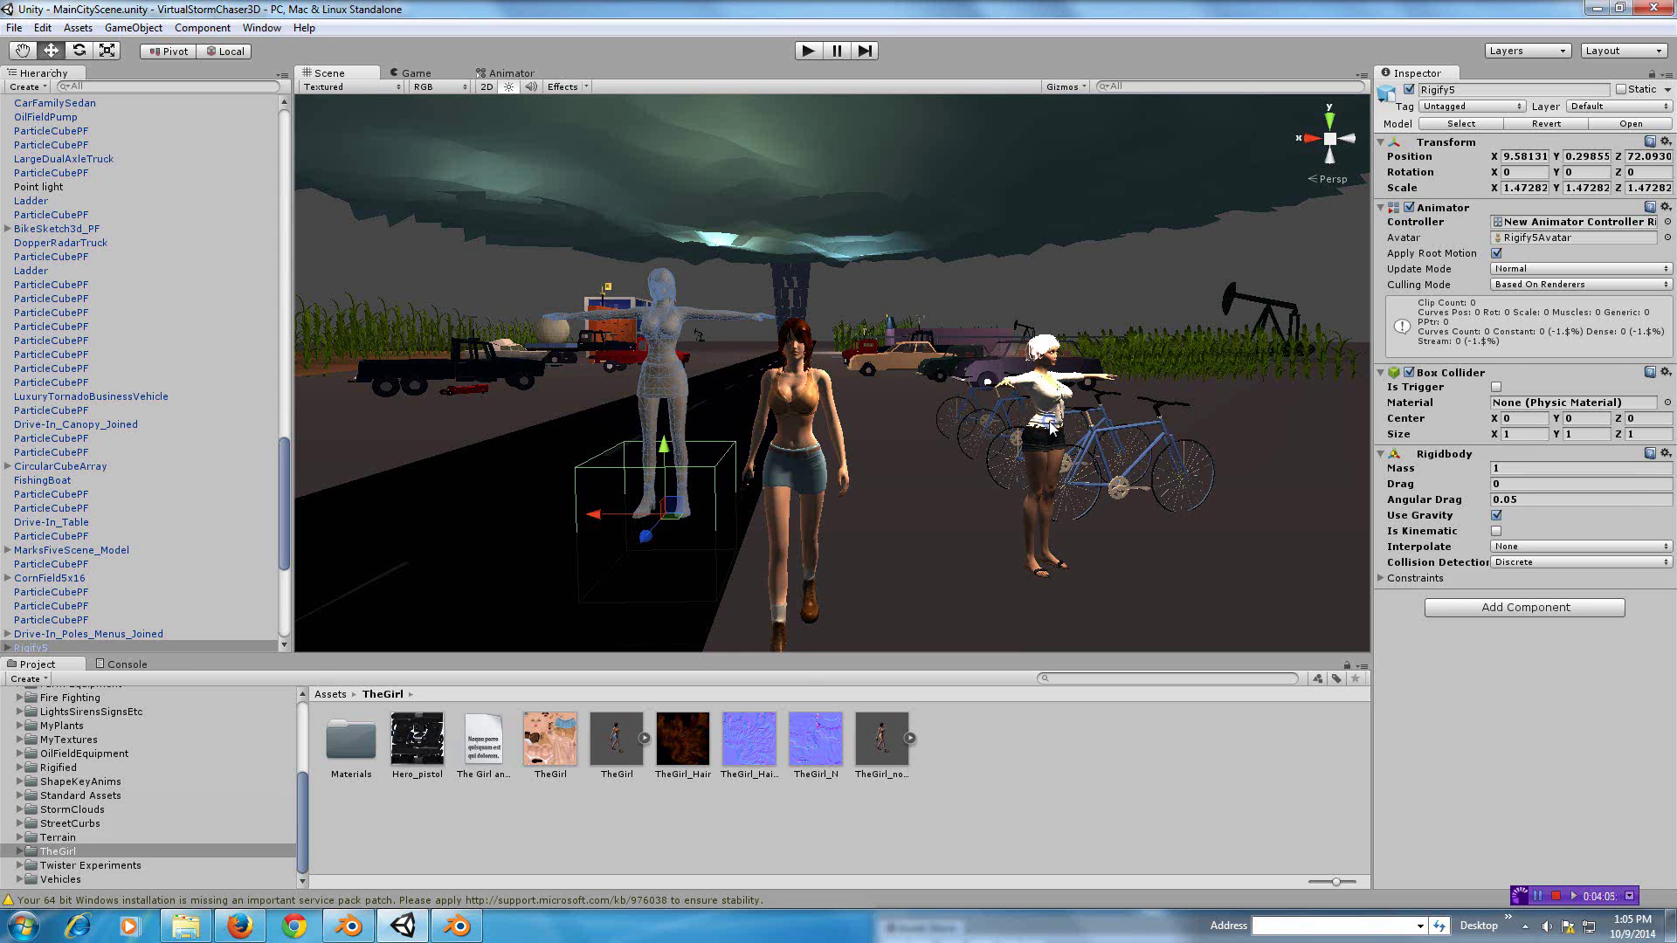
Step: Select the white-haired MarksFiveScene_Model character and move it out of view, to about X -0.67, Y 0.19, Z 82.62
{"action": "left_click", "coordinate": [1049, 402]}
{"action": "scroll", "coordinate": [1062, 509], "scroll_direction": "down", "scroll_amount": 2}
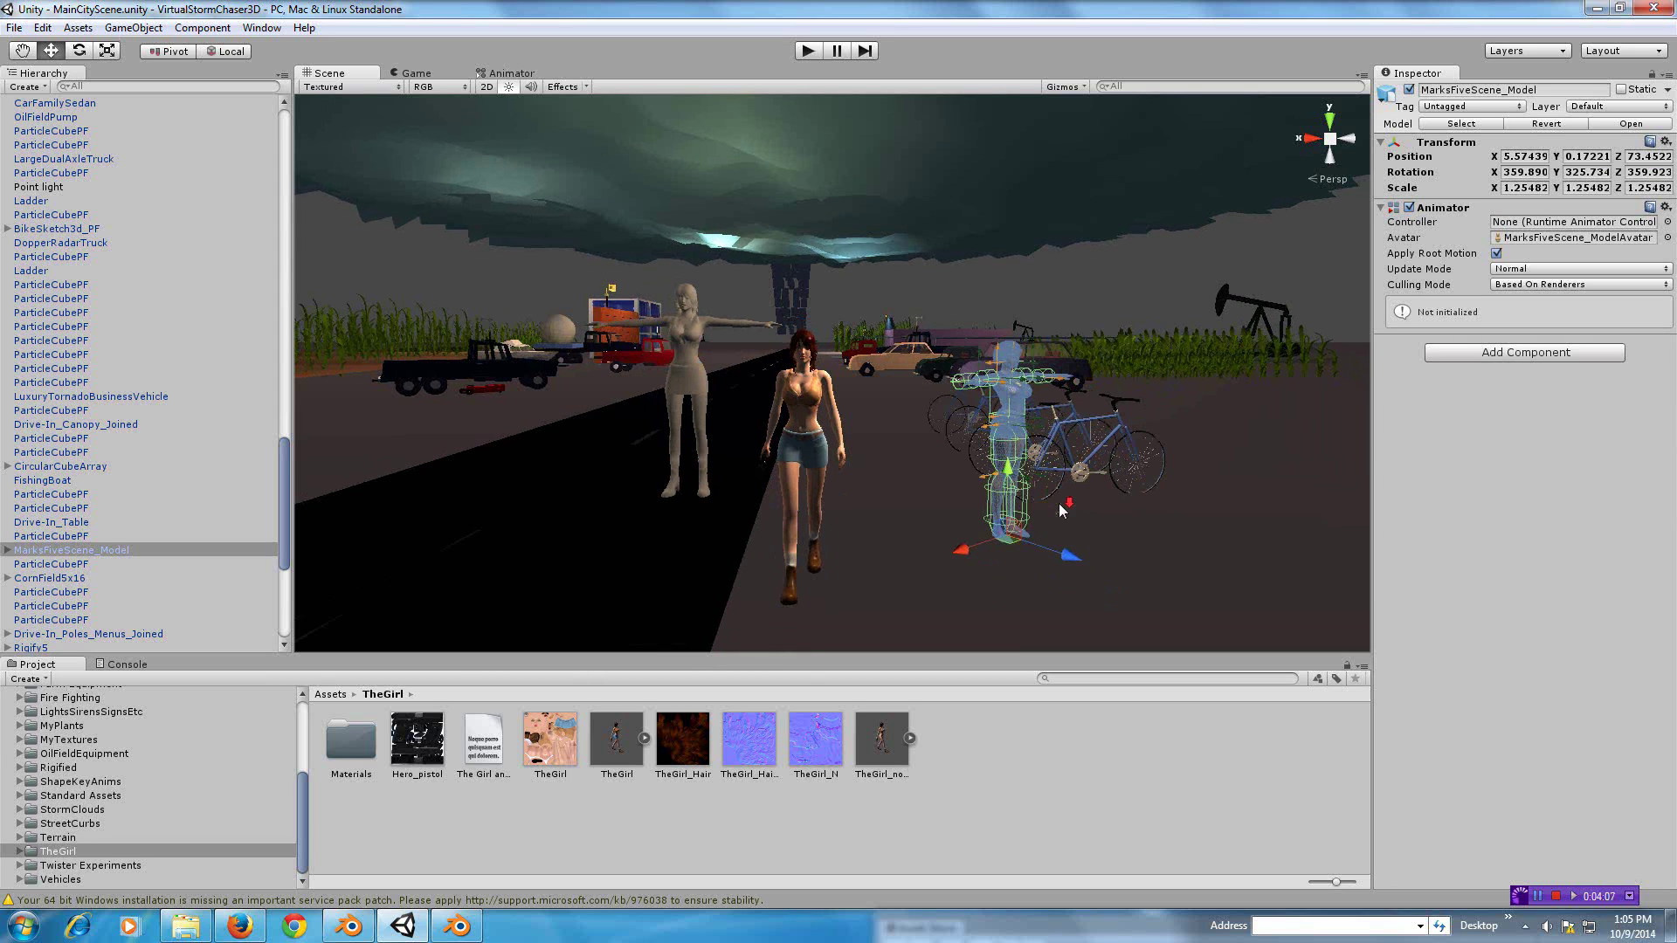
{"action": "scroll", "coordinate": [1057, 503], "scroll_direction": "down", "scroll_amount": 5}
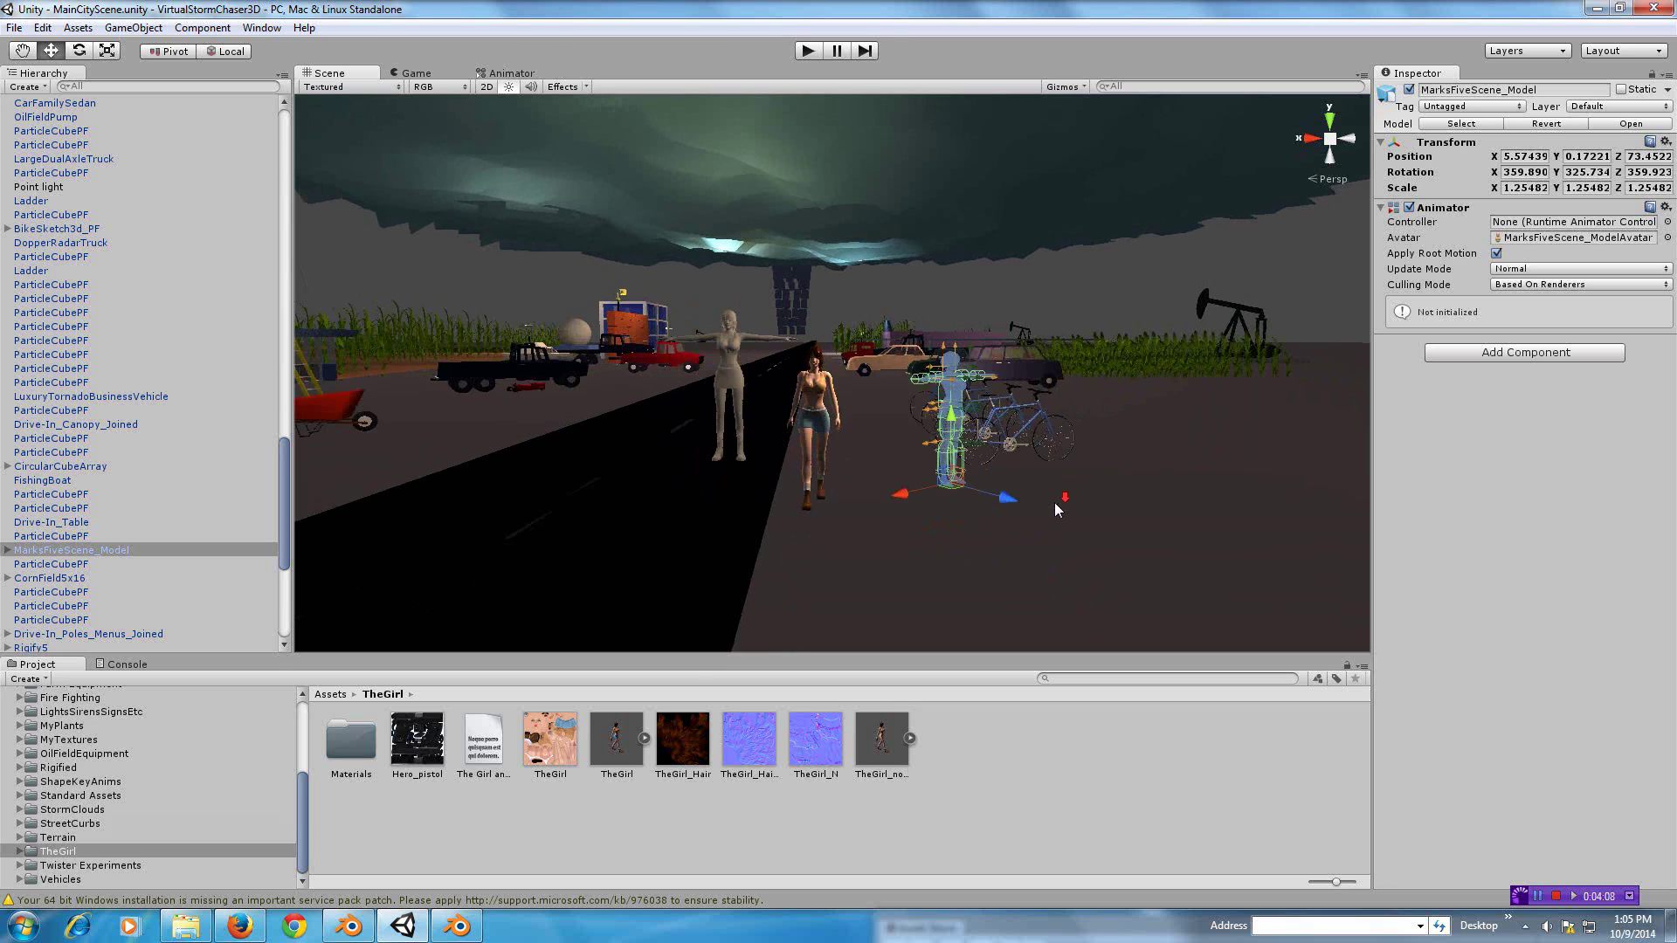
{"action": "left_click_drag", "start_coordinate": [958, 465], "coordinate": [1169, 721]}
{"action": "scroll", "coordinate": [772, 553], "scroll_direction": "up", "scroll_amount": 2}
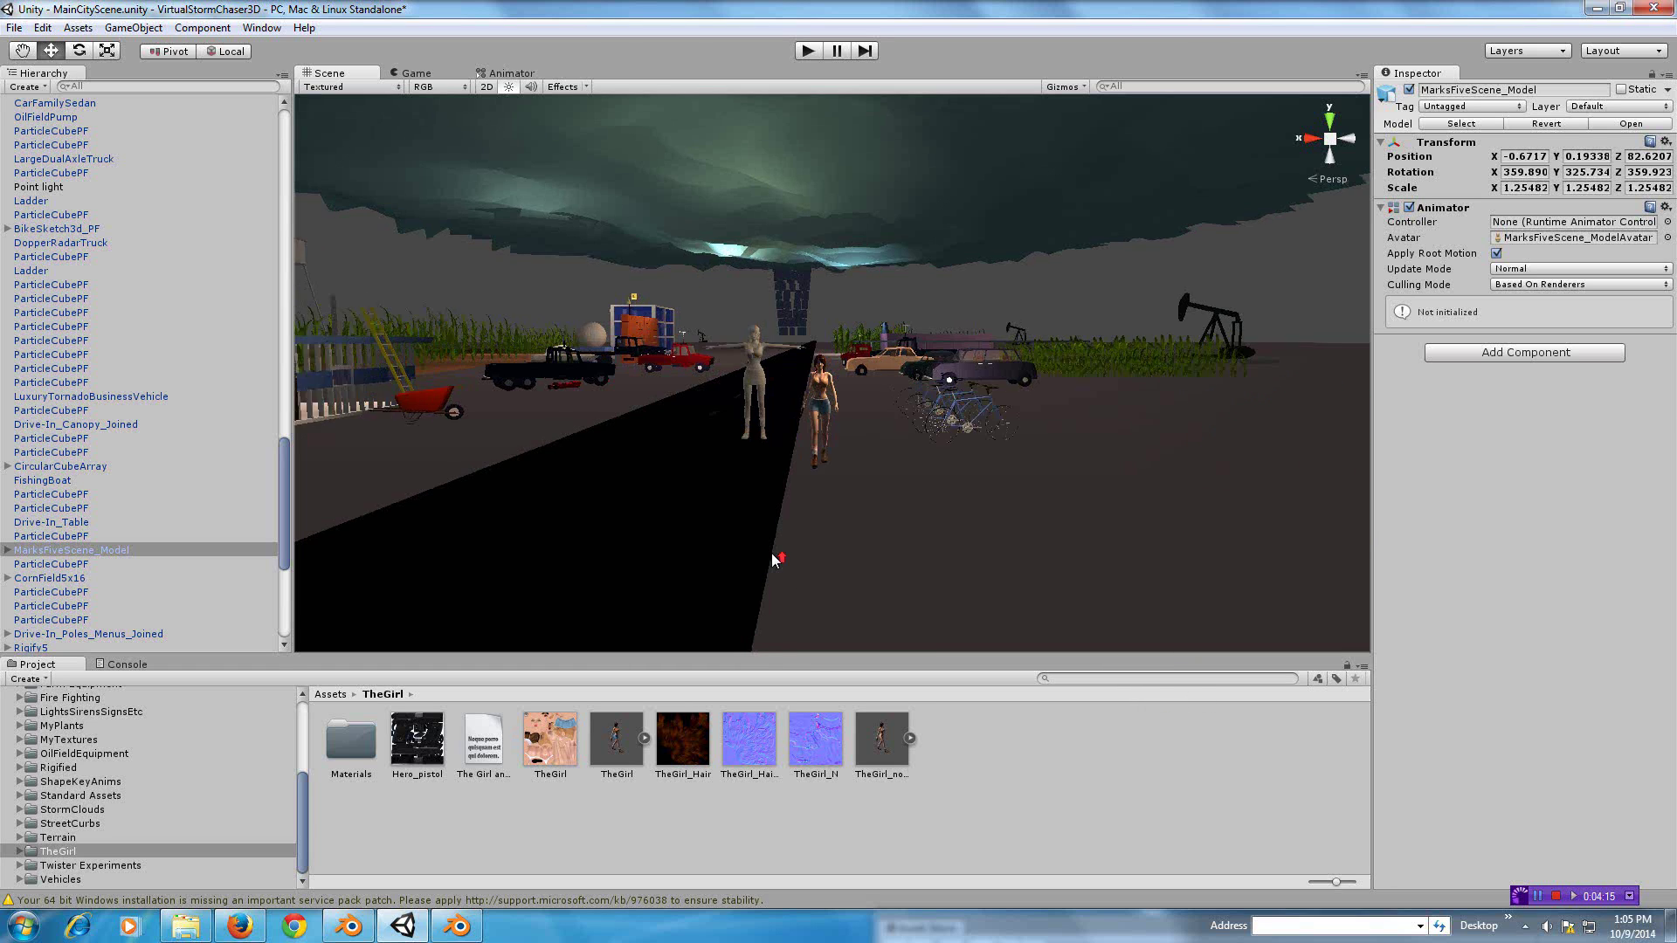
Step: Frame the two remaining characters, run the scene to watch how they behave in the tornado, and stop the playback
{"action": "scroll", "coordinate": [771, 553], "scroll_direction": "up", "scroll_amount": 3}
{"action": "mouse_move", "coordinate": [772, 553]}
{"action": "middle_mouse_down"}
{"action": "mouse_move", "coordinate": [736, 550]}
{"action": "mouse_move", "coordinate": [795, 543]}
{"action": "middle_mouse_up"}
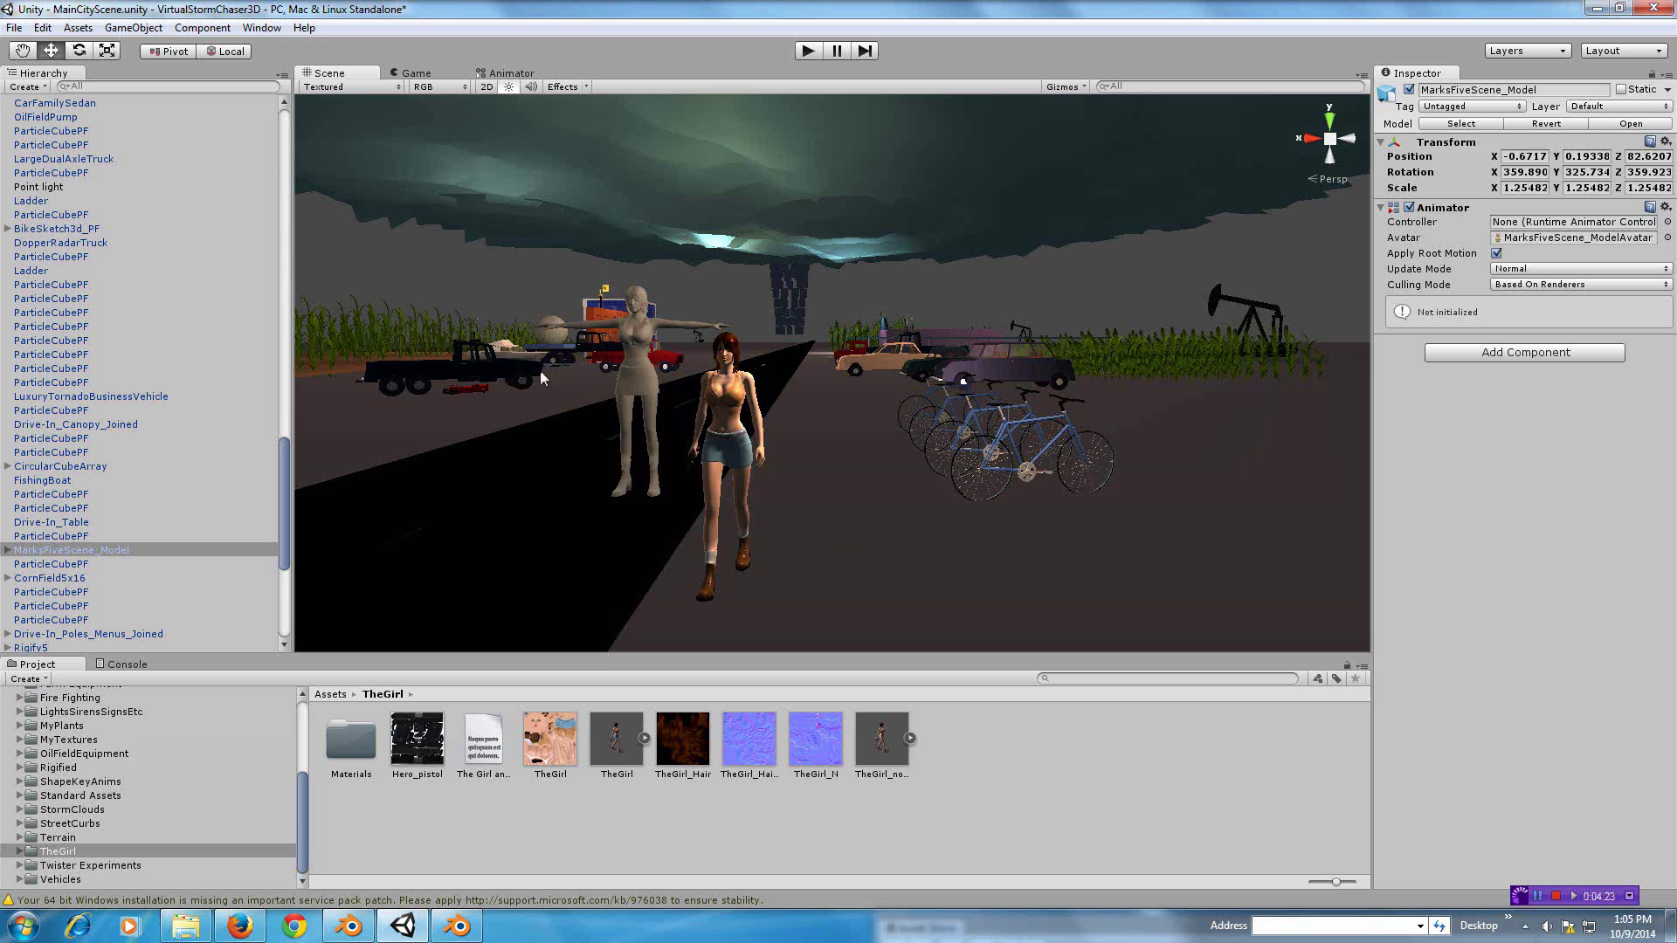
{"action": "left_click", "coordinate": [806, 52]}
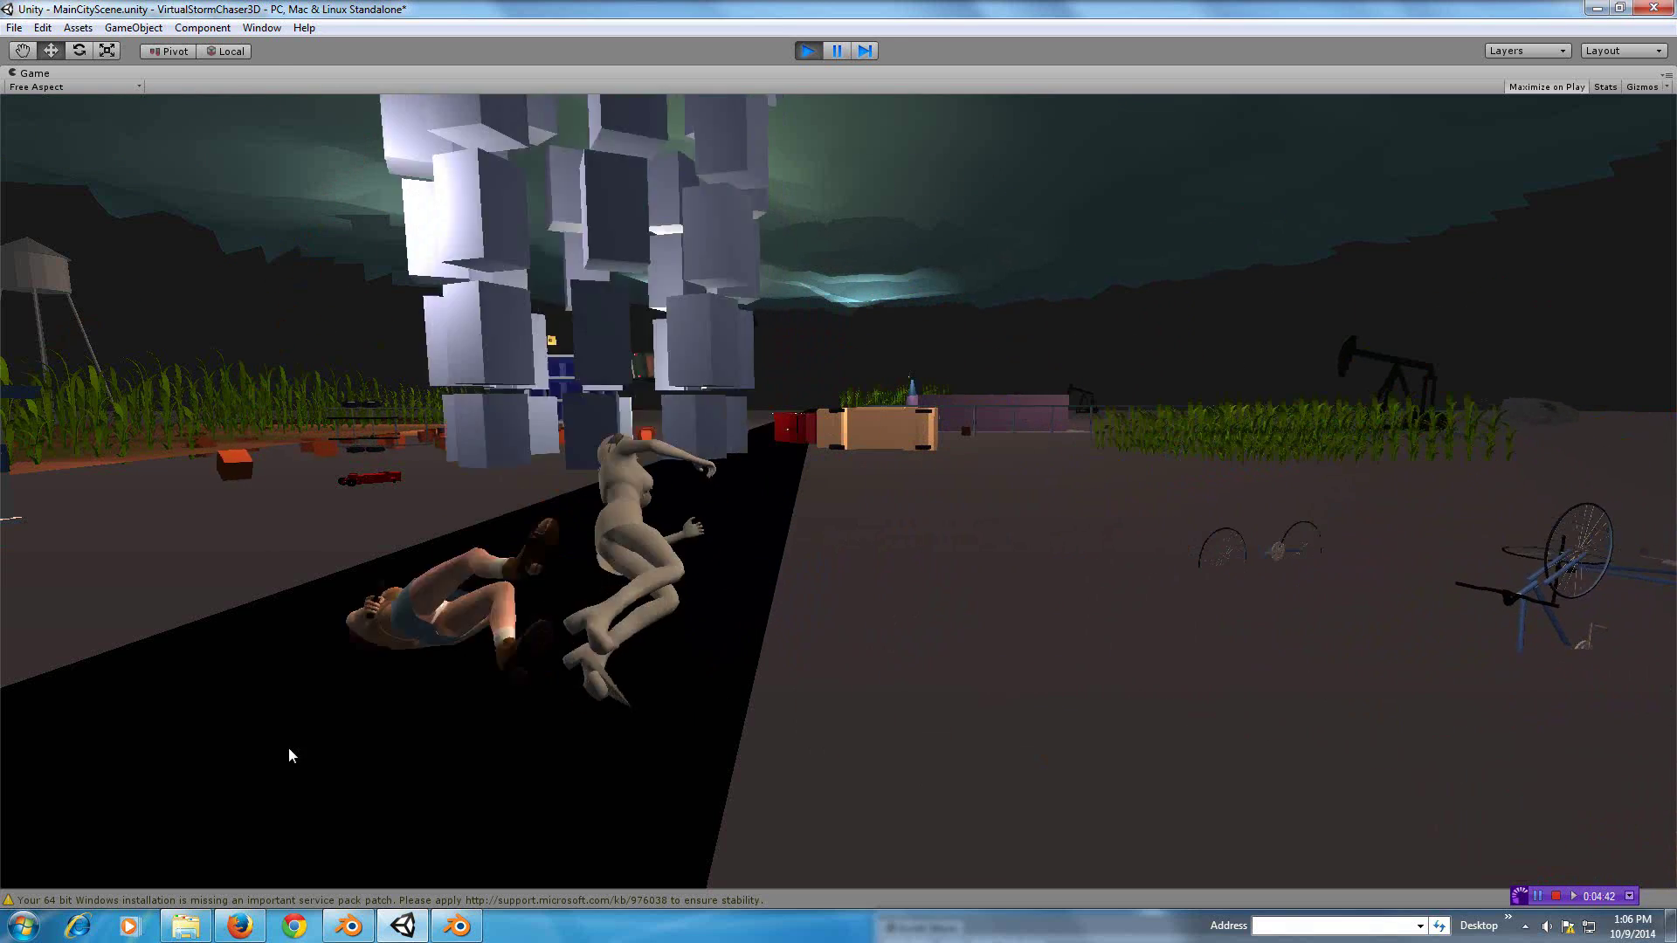
{"action": "left_click", "coordinate": [805, 50]}
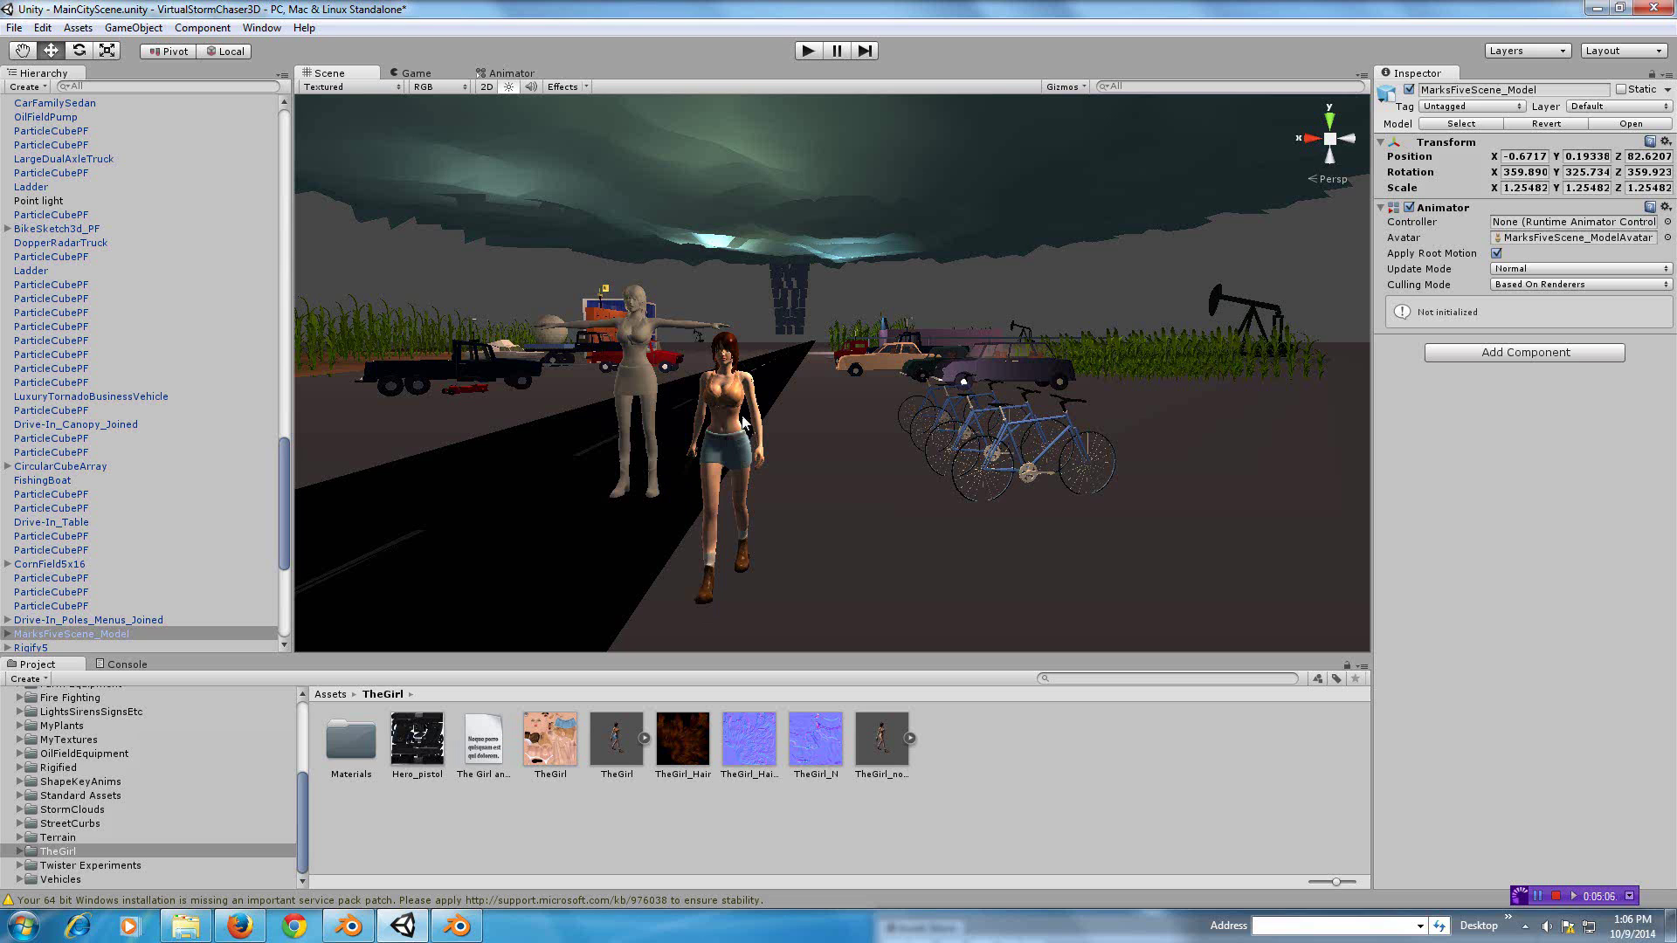
Step: Select the Rigify5 figure beside the walking girl again and inspect it up close
{"action": "left_click", "coordinate": [642, 368]}
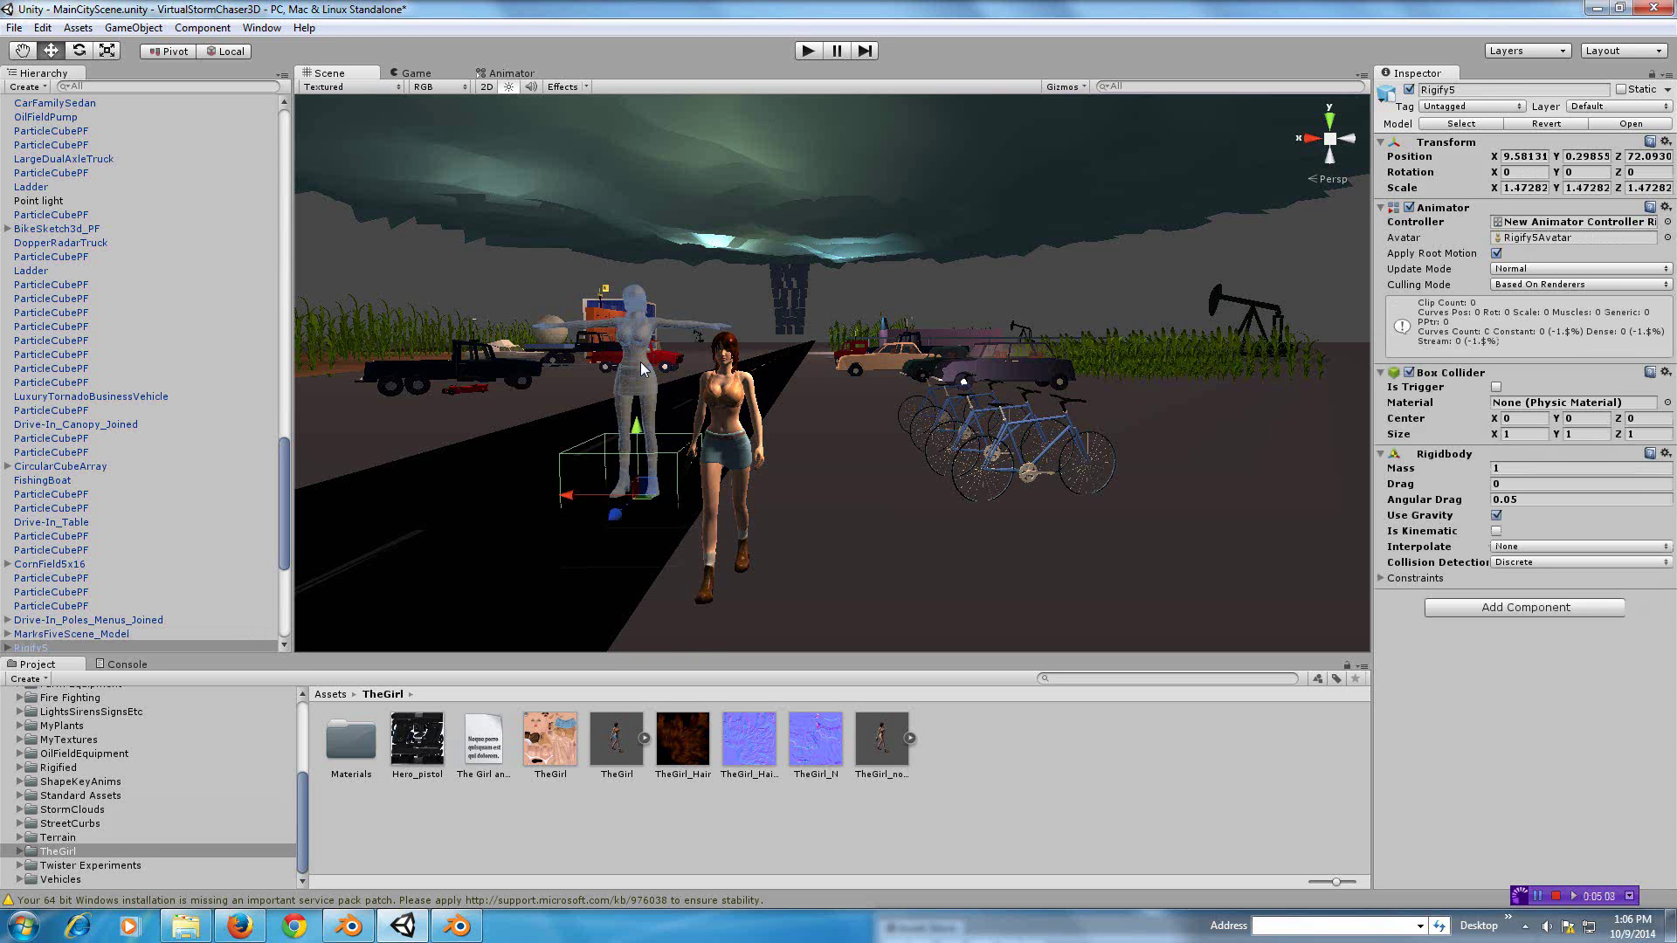
{"action": "scroll", "coordinate": [639, 367], "scroll_direction": "up", "scroll_amount": 2}
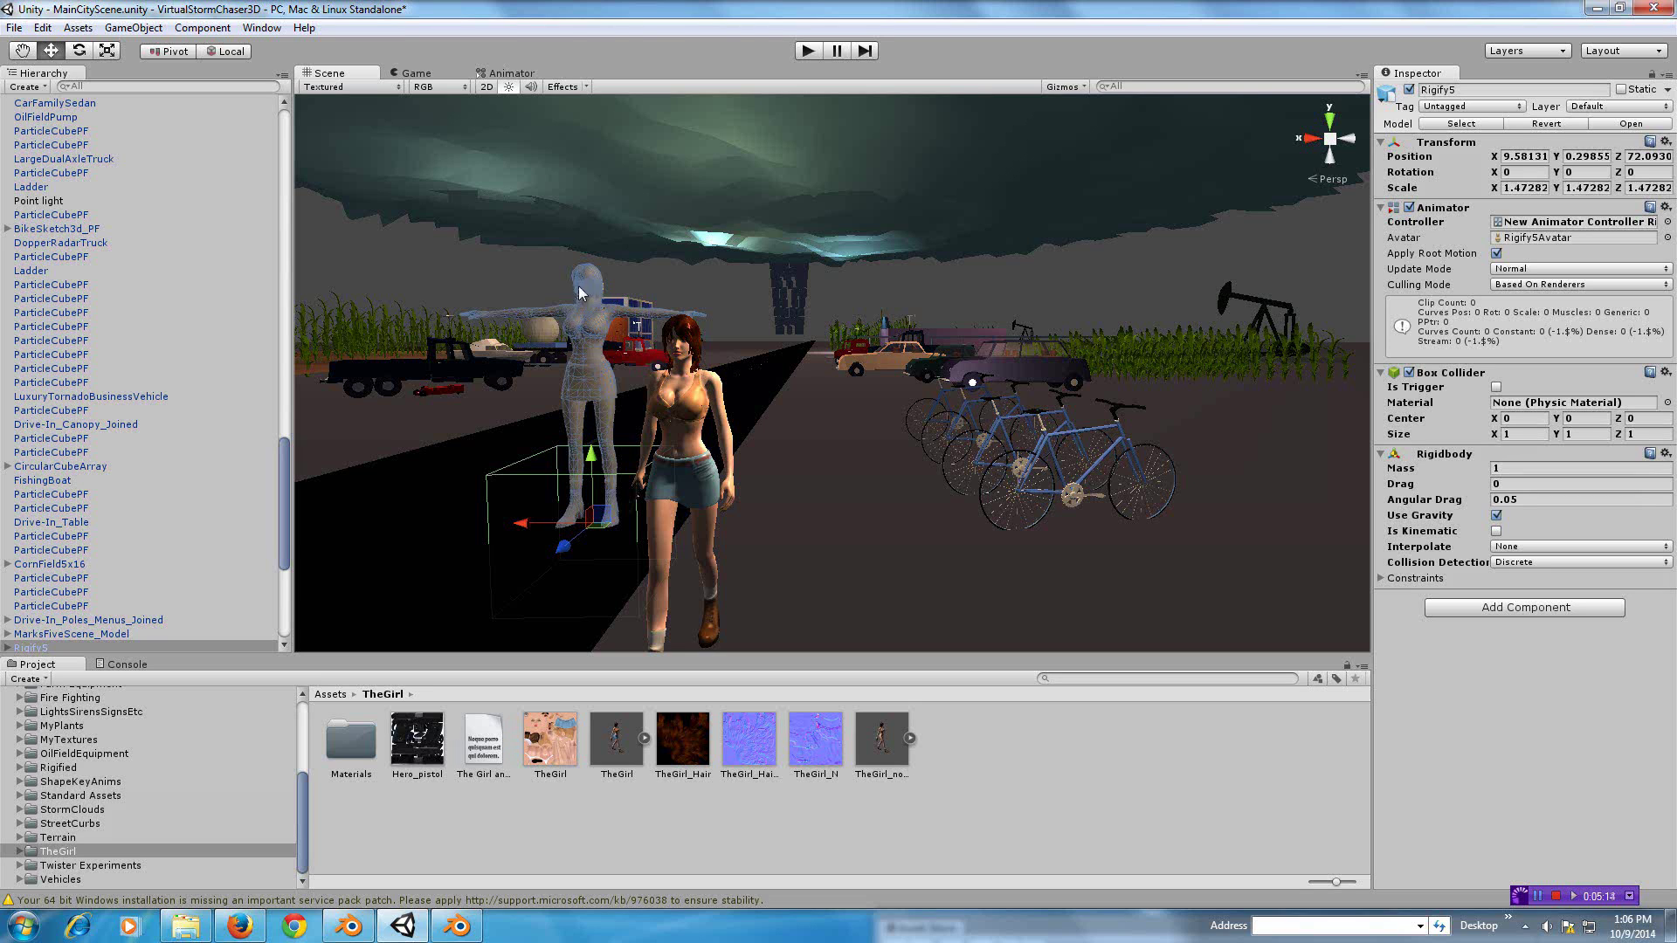
{"action": "scroll", "coordinate": [934, 489], "scroll_direction": "down", "scroll_amount": 1}
{"action": "middle_click_drag", "start_coordinate": [935, 489], "coordinate": [910, 491]}
{"action": "left_click_drag", "start_coordinate": [910, 491], "coordinate": [1179, 356], "text": "alt"}
Step: Switch to Firefox to revisit the Quick Rigging With Rigify video, and return to the Rigify5.blend window in Blender
{"action": "left_click", "coordinate": [241, 926]}
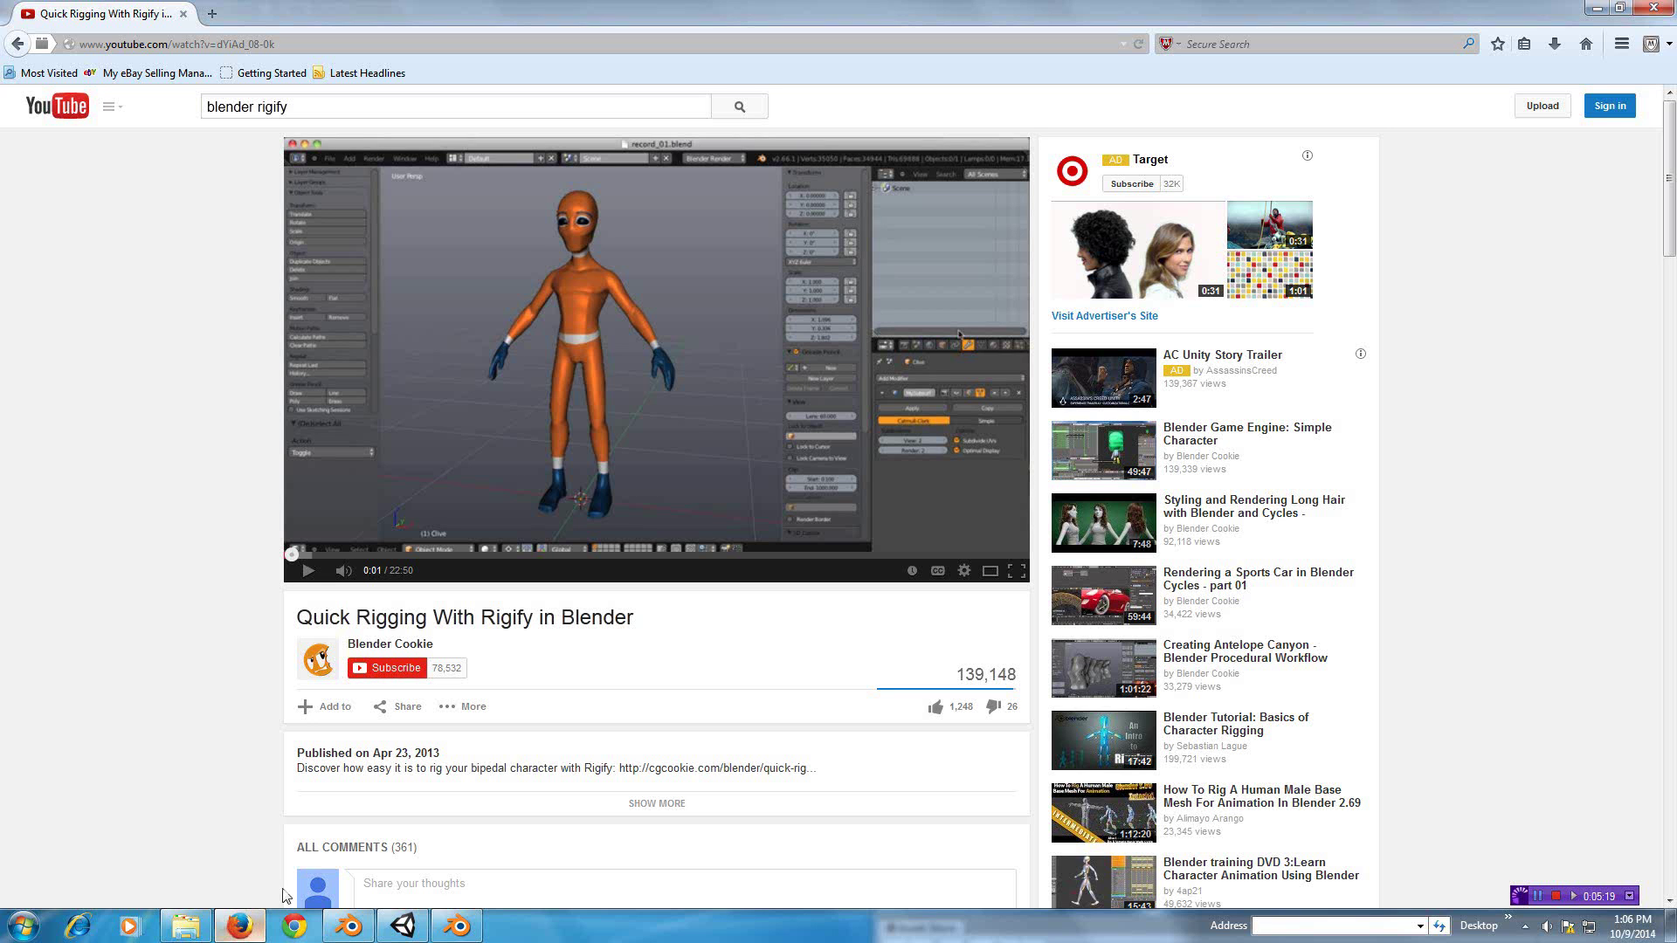
{"action": "mouse_move", "coordinate": [349, 930]}
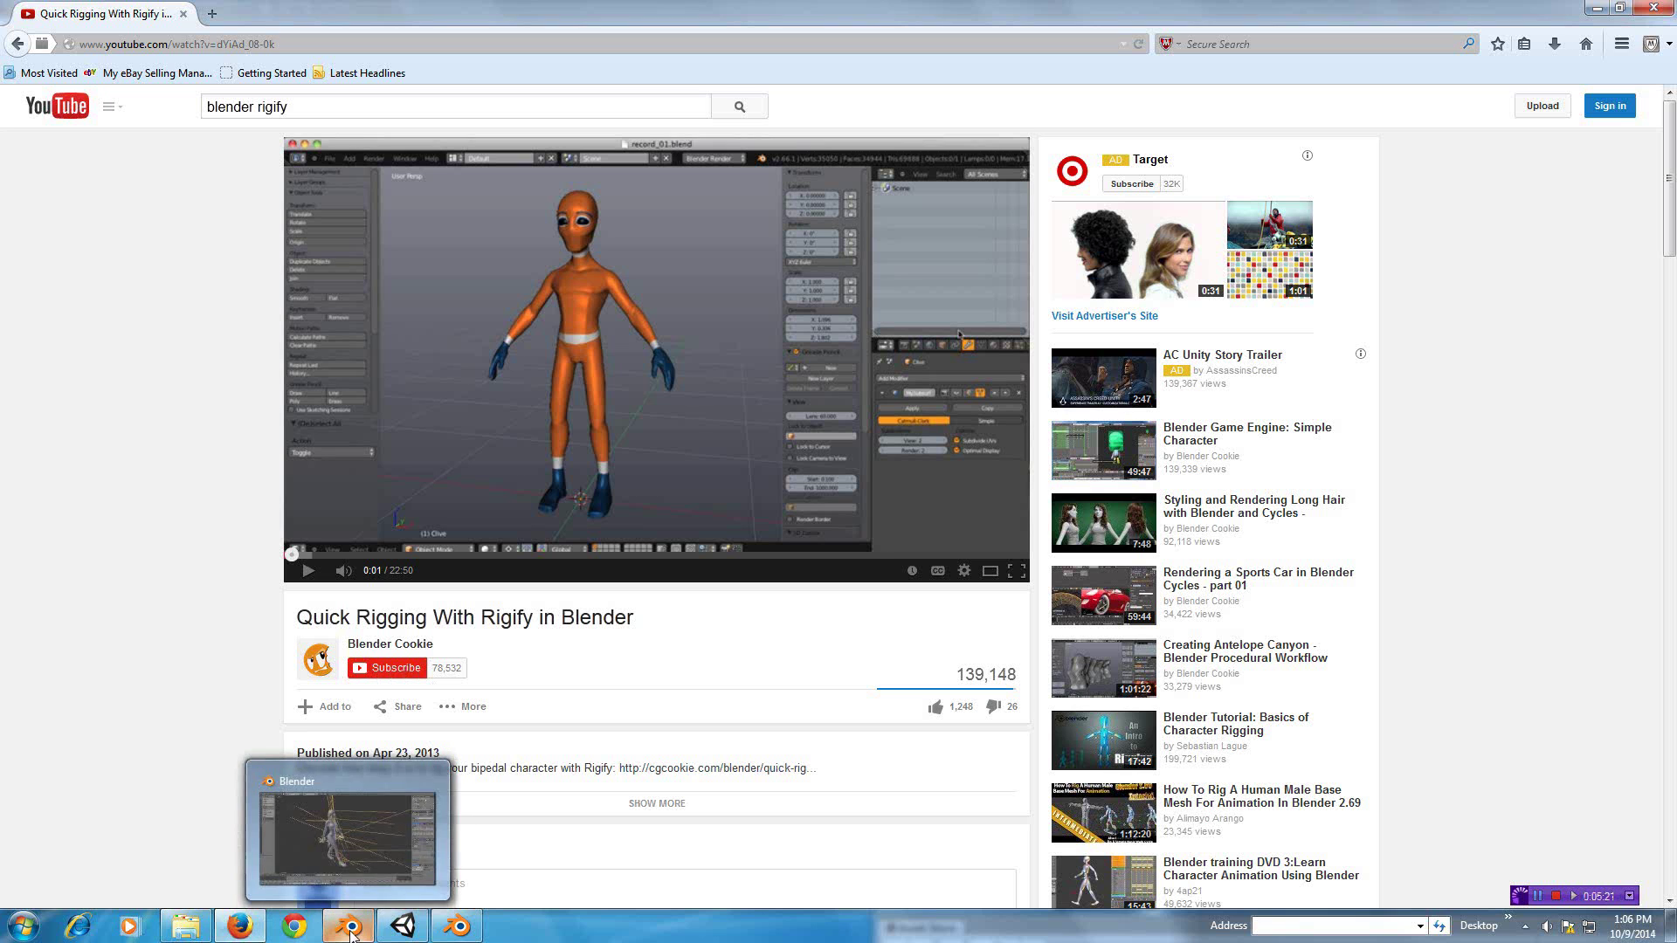
{"action": "left_click", "coordinate": [456, 925]}
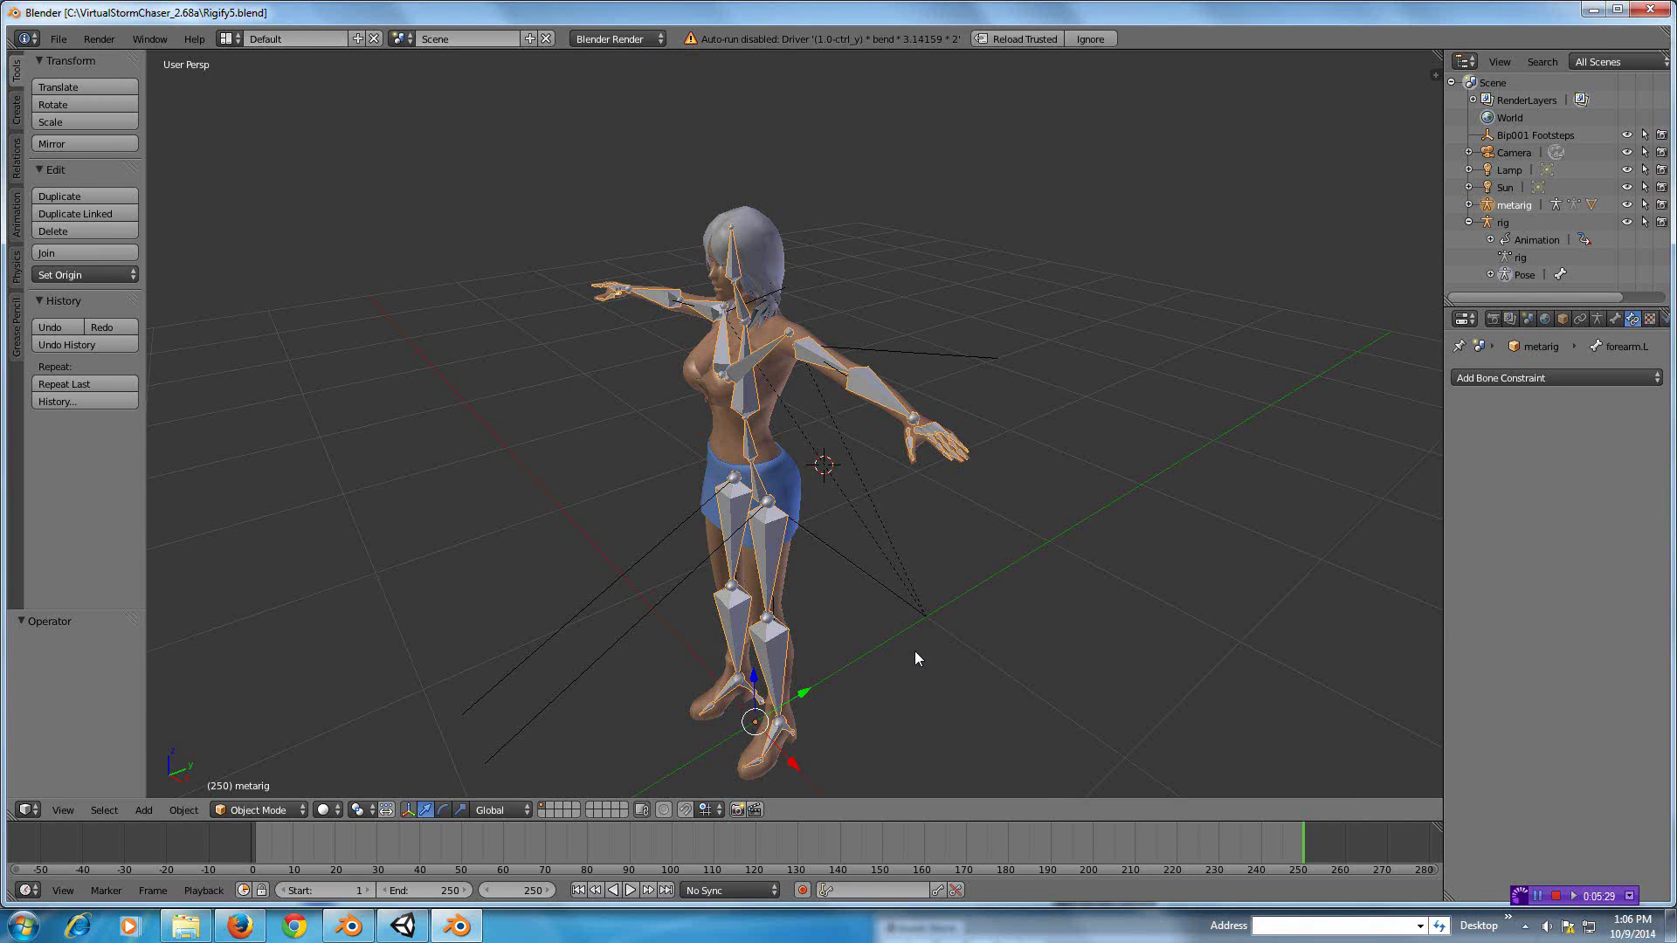
Step: Examine the metarig bones inside the T-posed character from several distances and angles, ending nearer the front
{"action": "scroll", "coordinate": [917, 648], "scroll_direction": "down", "scroll_amount": 1}
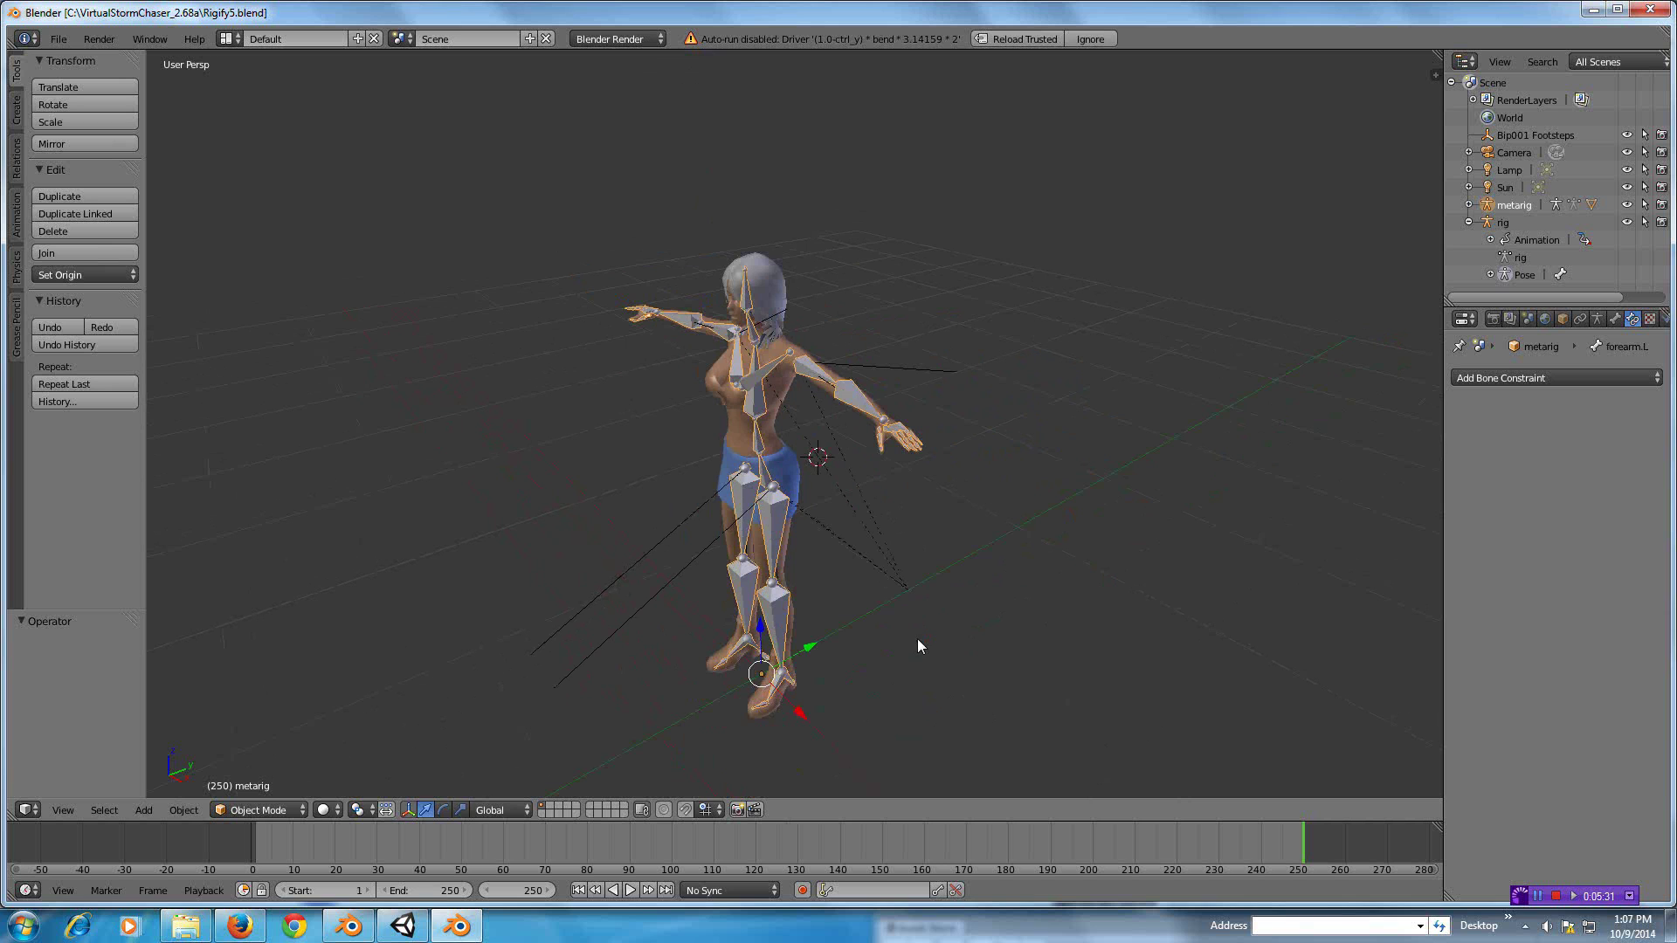
{"action": "mouse_move", "coordinate": [924, 599]}
{"action": "middle_mouse_down"}
{"action": "mouse_move", "coordinate": [920, 575]}
{"action": "mouse_move", "coordinate": [938, 589]}
{"action": "middle_mouse_up"}
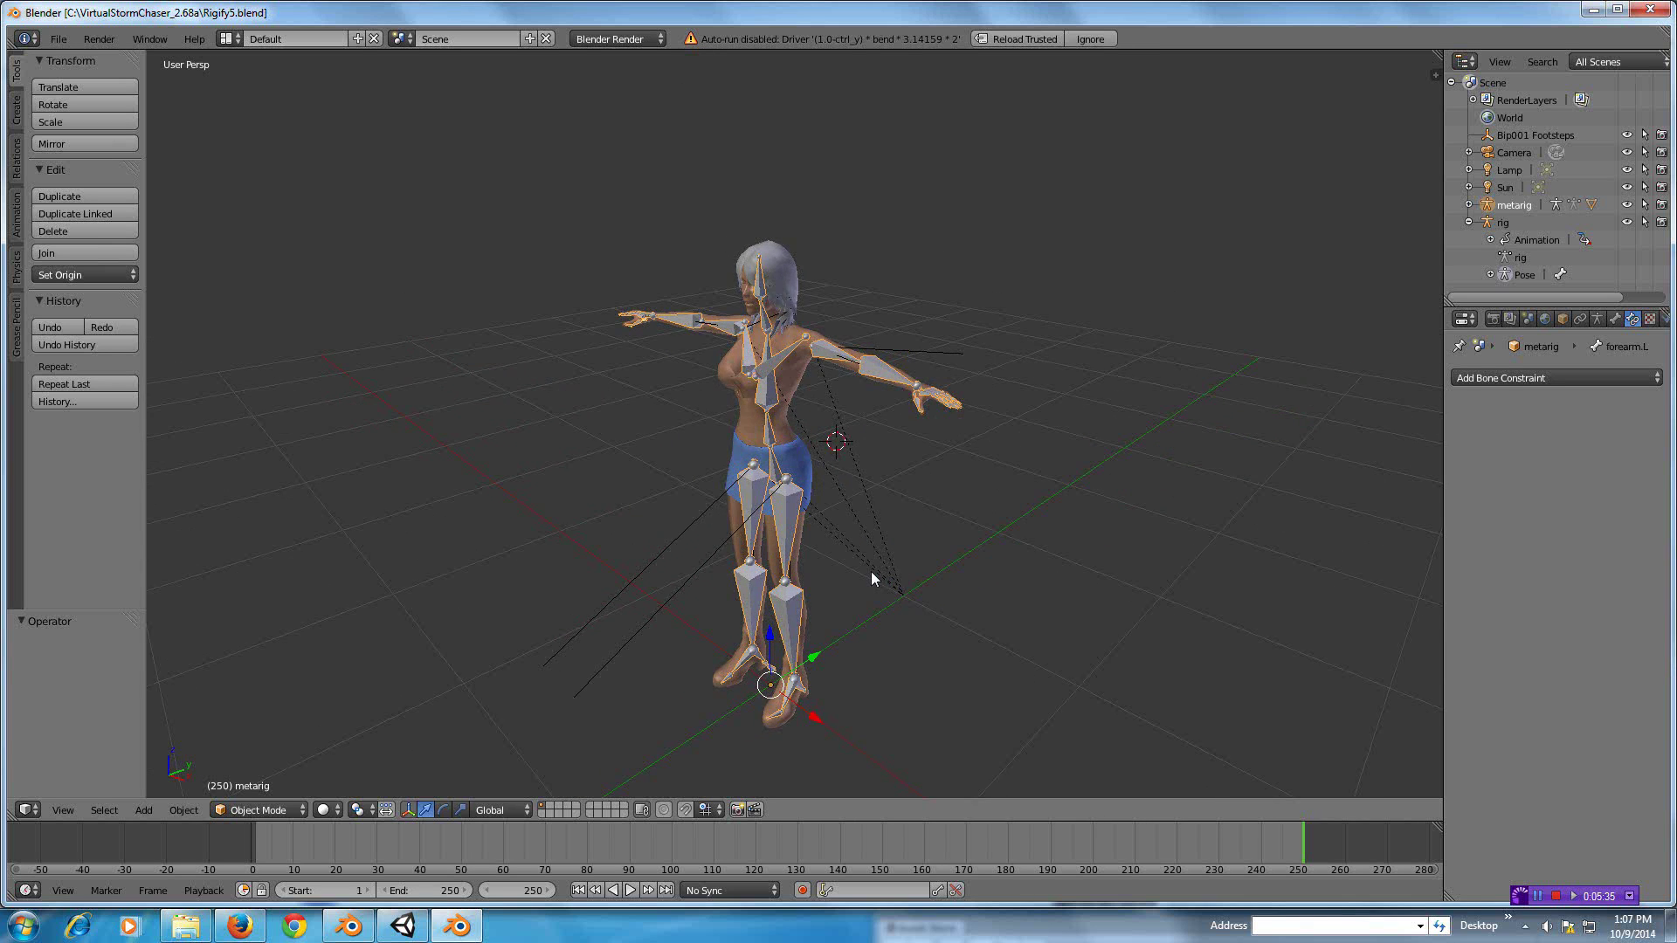
{"action": "scroll", "coordinate": [872, 578], "scroll_direction": "down", "scroll_amount": 3}
{"action": "scroll", "coordinate": [871, 578], "scroll_direction": "up", "scroll_amount": 4}
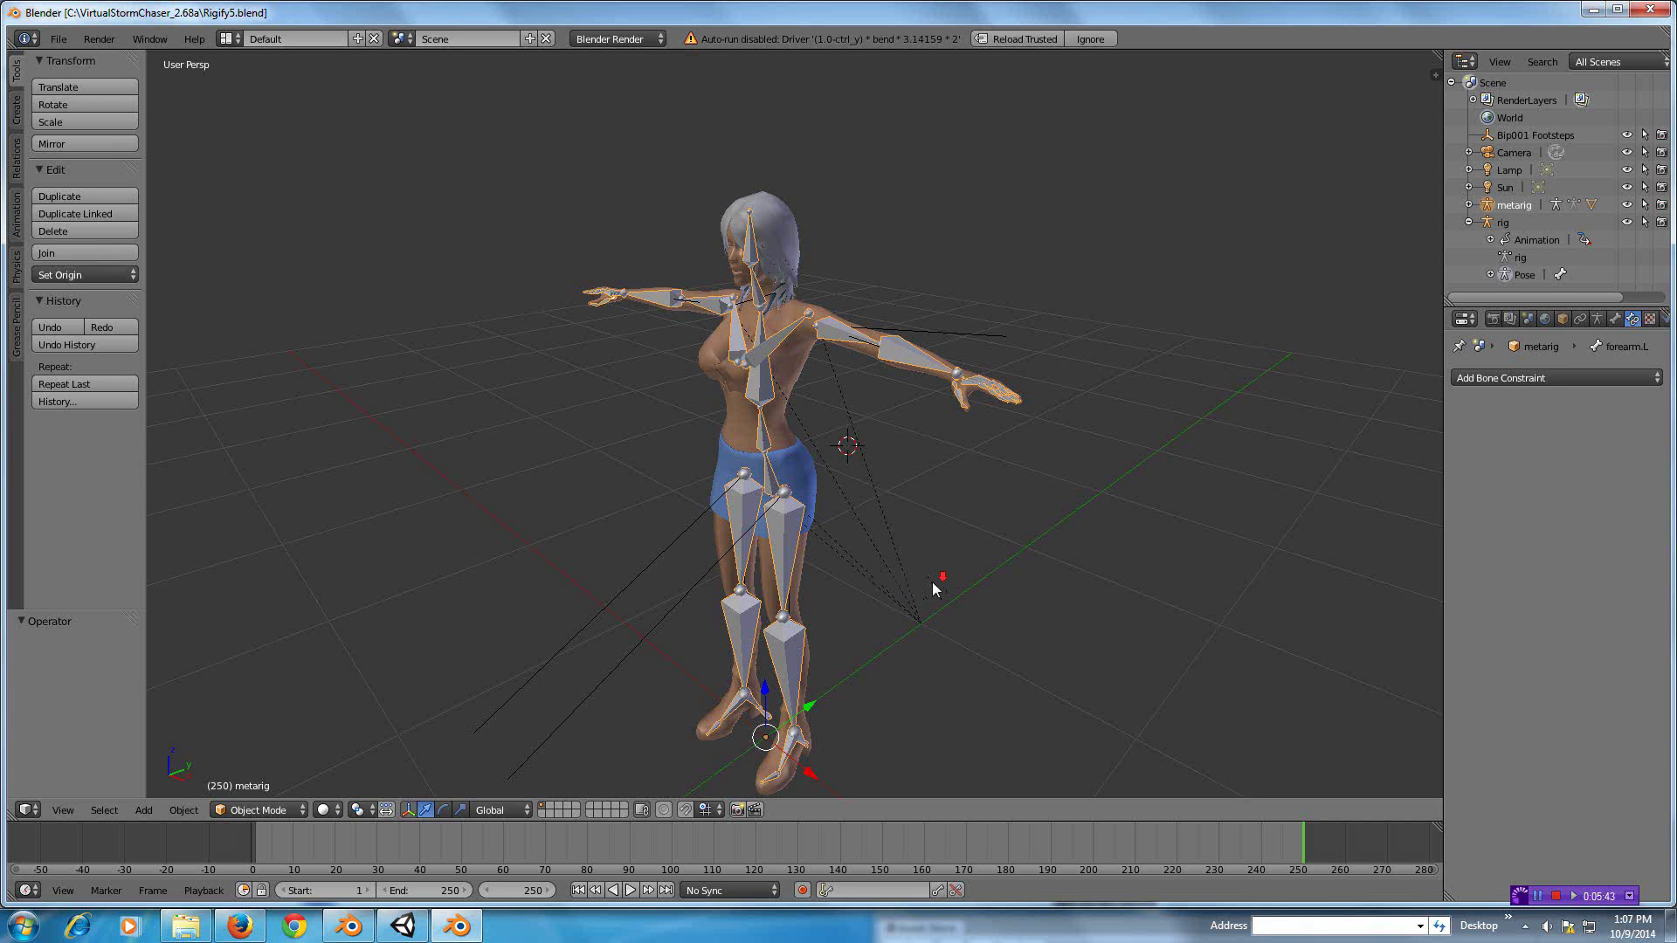
{"action": "scroll", "coordinate": [933, 585], "scroll_direction": "down", "scroll_amount": 2}
{"action": "scroll", "coordinate": [932, 587], "scroll_direction": "up", "scroll_amount": 3}
{"action": "scroll", "coordinate": [932, 589], "scroll_direction": "down", "scroll_amount": 2}
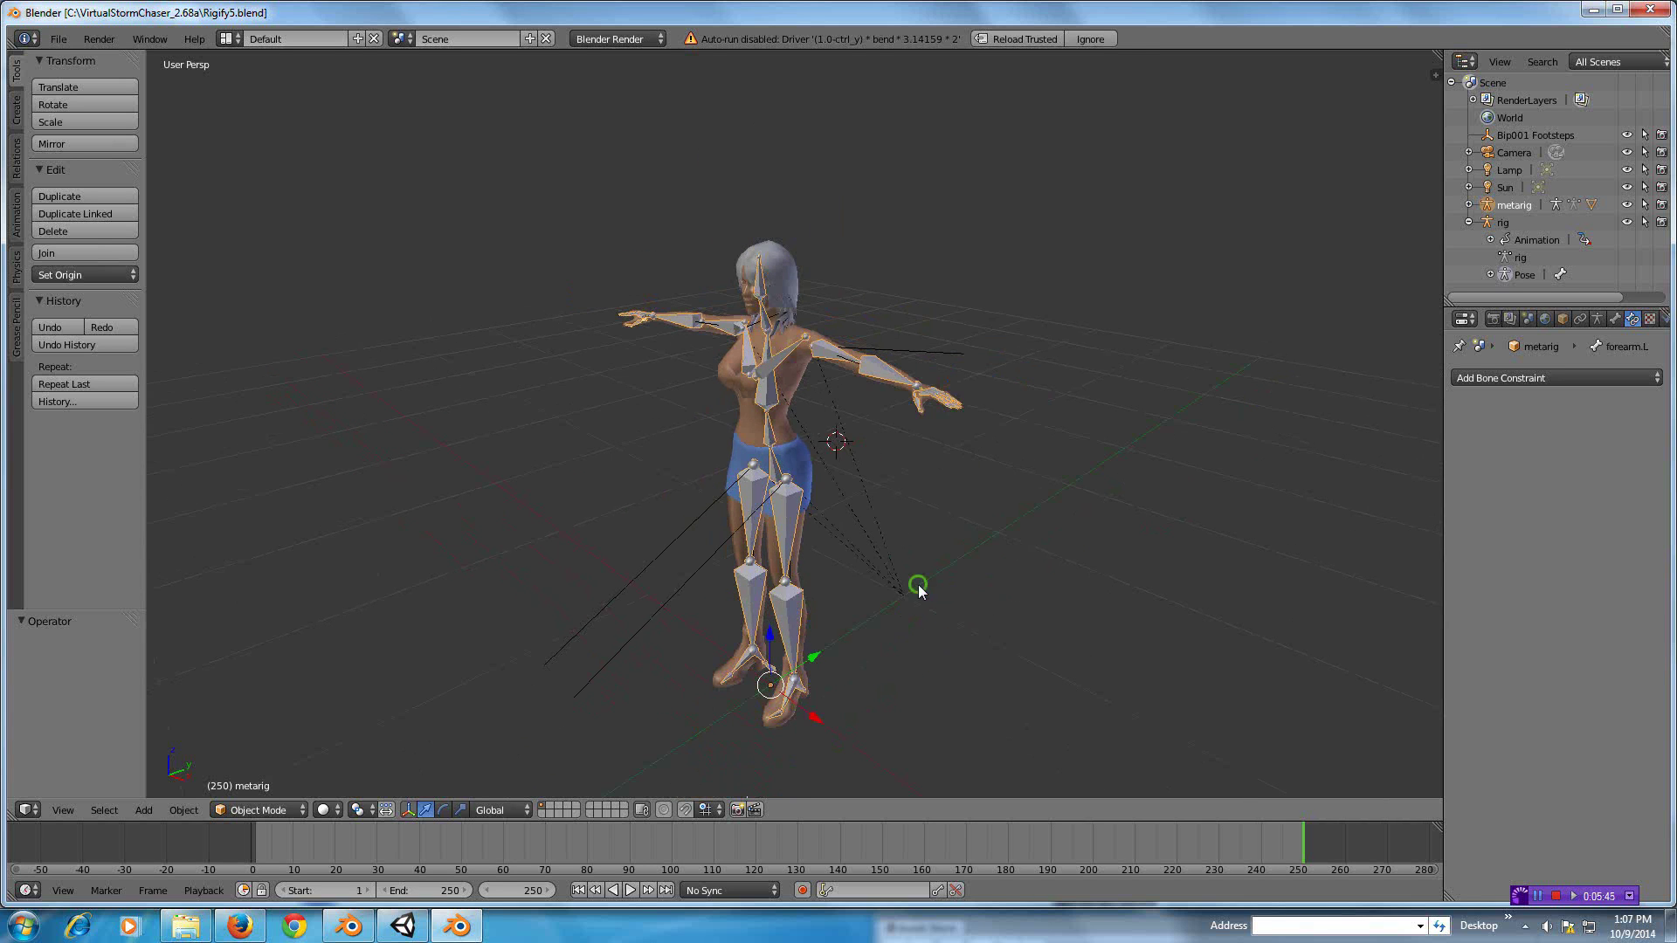
{"action": "mouse_move", "coordinate": [914, 584]}
{"action": "middle_mouse_down"}
{"action": "mouse_move", "coordinate": [805, 591]}
{"action": "mouse_move", "coordinate": [912, 574]}
{"action": "middle_mouse_up"}
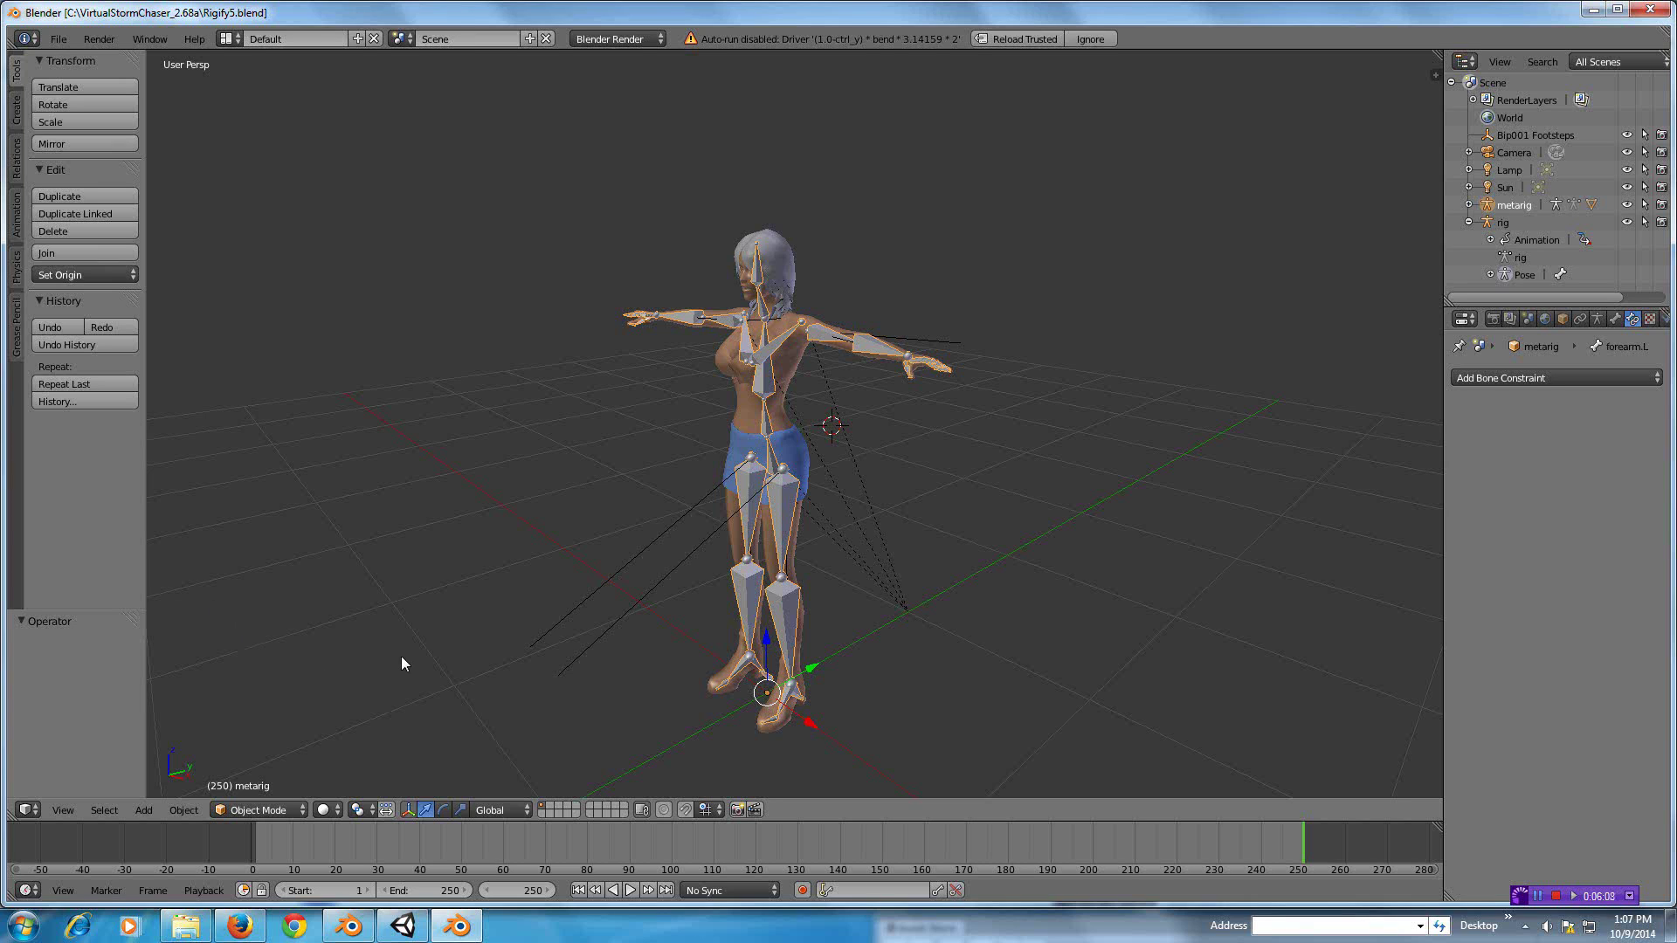
{"action": "middle_click_drag", "start_coordinate": [402, 657], "coordinate": [430, 611]}
{"action": "mouse_move", "coordinate": [569, 618]}
{"action": "middle_mouse_down"}
{"action": "mouse_move", "coordinate": [660, 652]}
{"action": "mouse_move", "coordinate": [764, 648]}
{"action": "mouse_move", "coordinate": [577, 654]}
{"action": "mouse_move", "coordinate": [459, 626]}
{"action": "mouse_move", "coordinate": [480, 643]}
{"action": "mouse_move", "coordinate": [525, 589]}
{"action": "mouse_move", "coordinate": [550, 621]}
{"action": "mouse_move", "coordinate": [716, 648]}
{"action": "mouse_move", "coordinate": [784, 626]}
{"action": "mouse_move", "coordinate": [778, 562]}
{"action": "mouse_move", "coordinate": [748, 617]}
{"action": "mouse_move", "coordinate": [694, 574]}
{"action": "mouse_move", "coordinate": [542, 563]}
{"action": "mouse_move", "coordinate": [711, 655]}
{"action": "mouse_move", "coordinate": [715, 613]}
{"action": "middle_mouse_up"}
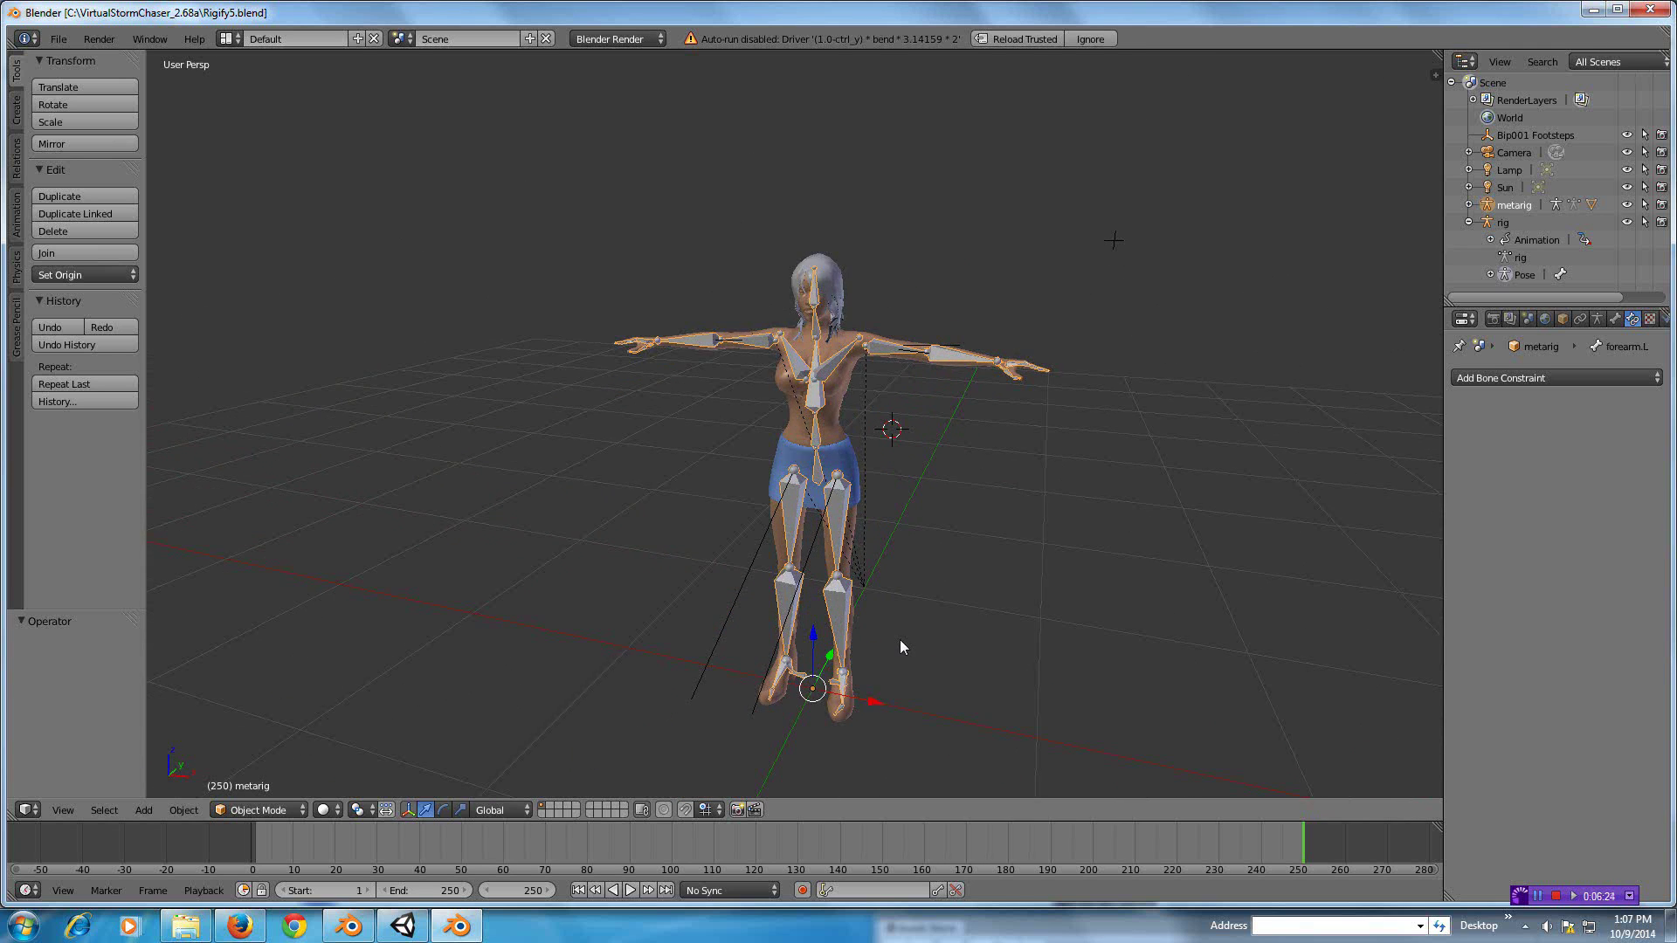